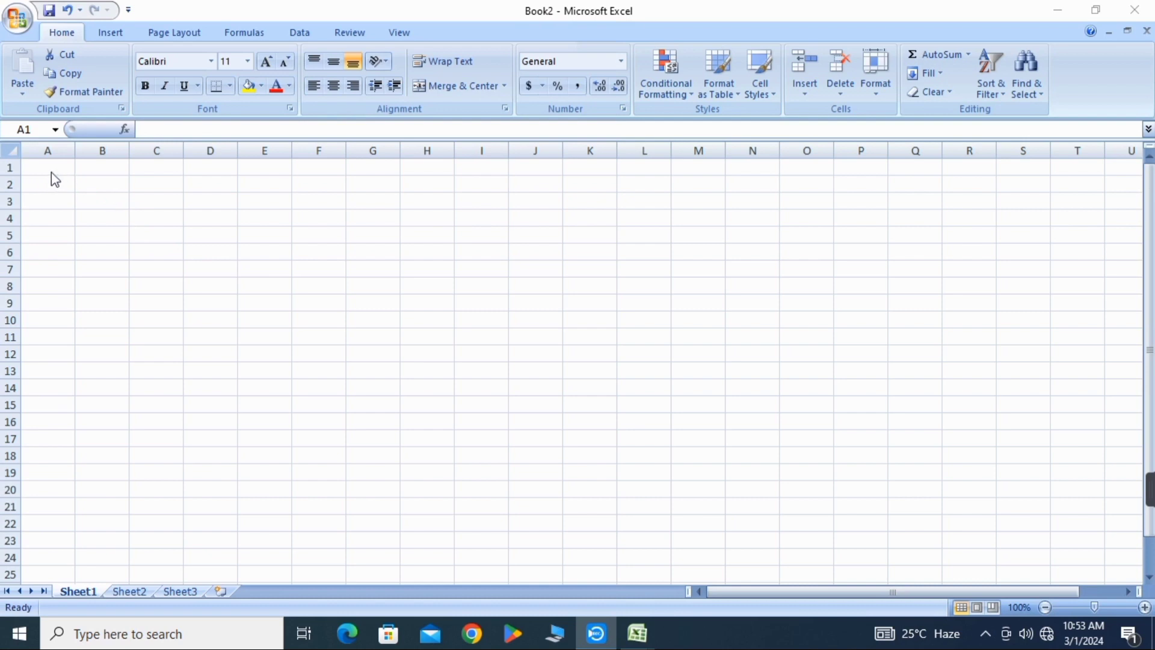
Enter the report title COMPANY SALES REPORT 2024 in cell A1
{"action": "left_click", "coordinate": [56, 168]}
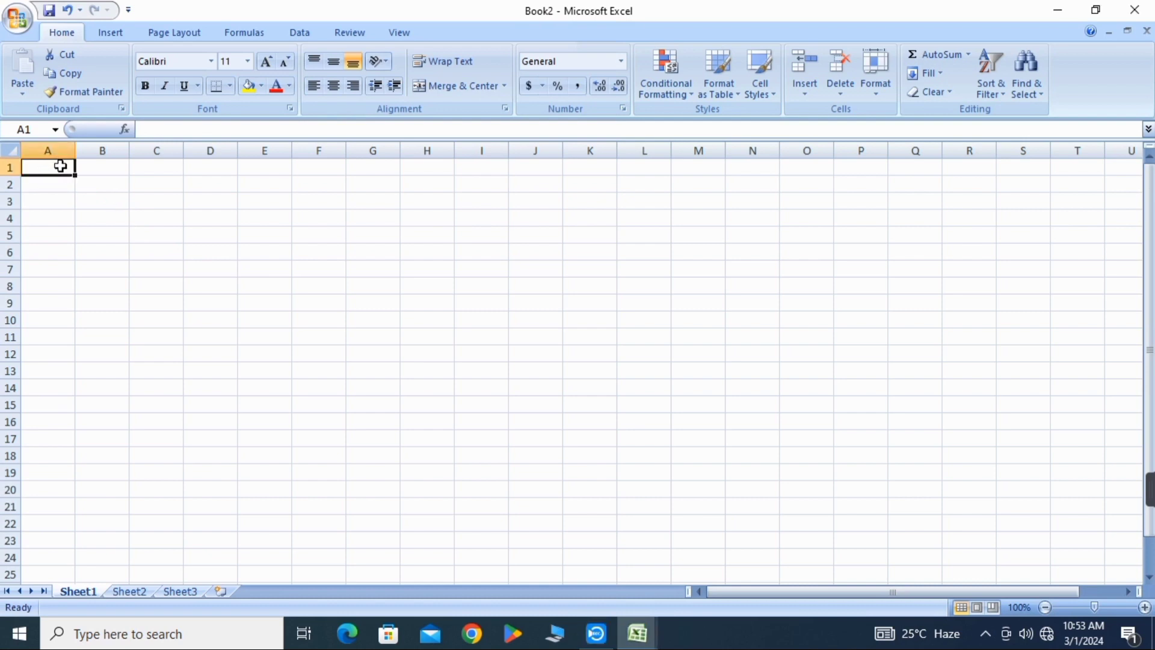
{"action": "type", "text": "C"}
{"action": "type", "text": "OMPANY SALES REPORT 2024"}
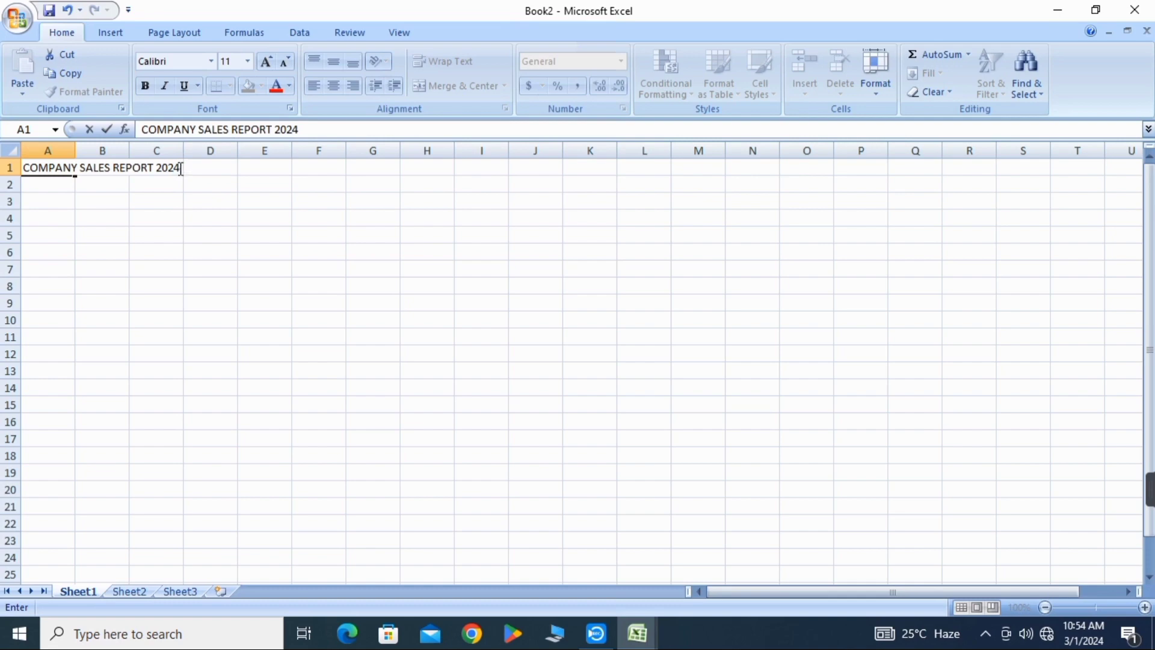
Make the title text in A1 bold and set its font size to 20
{"action": "left_click_drag", "start_coordinate": [181, 169], "coordinate": [9, 169]}
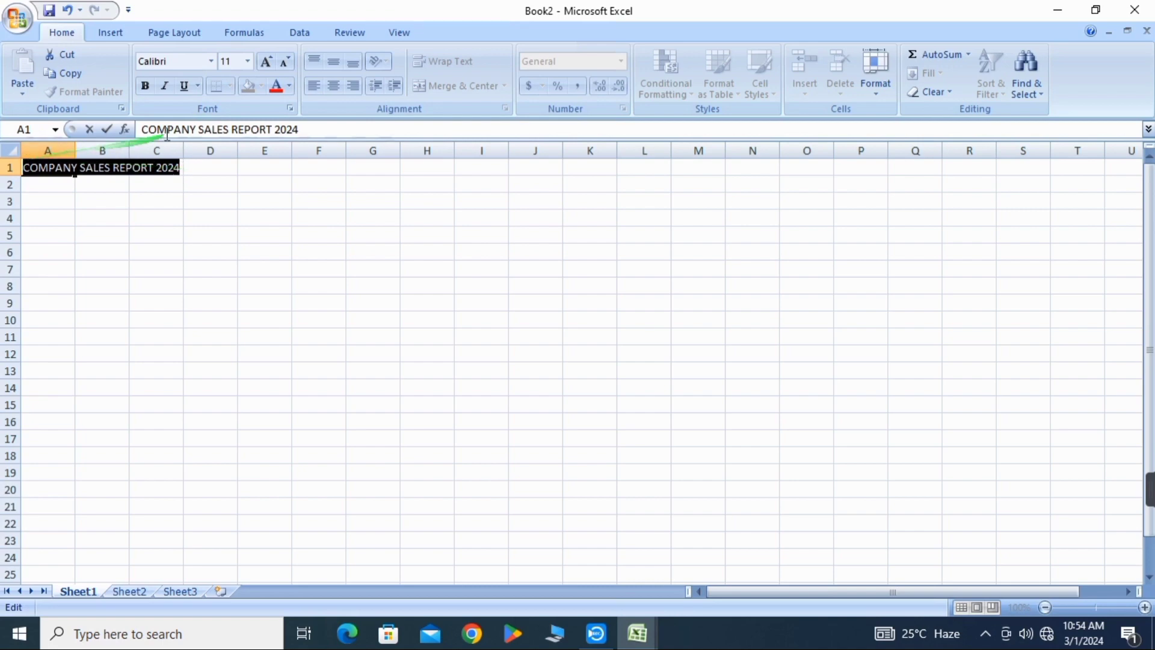
{"action": "left_click", "coordinate": [150, 86]}
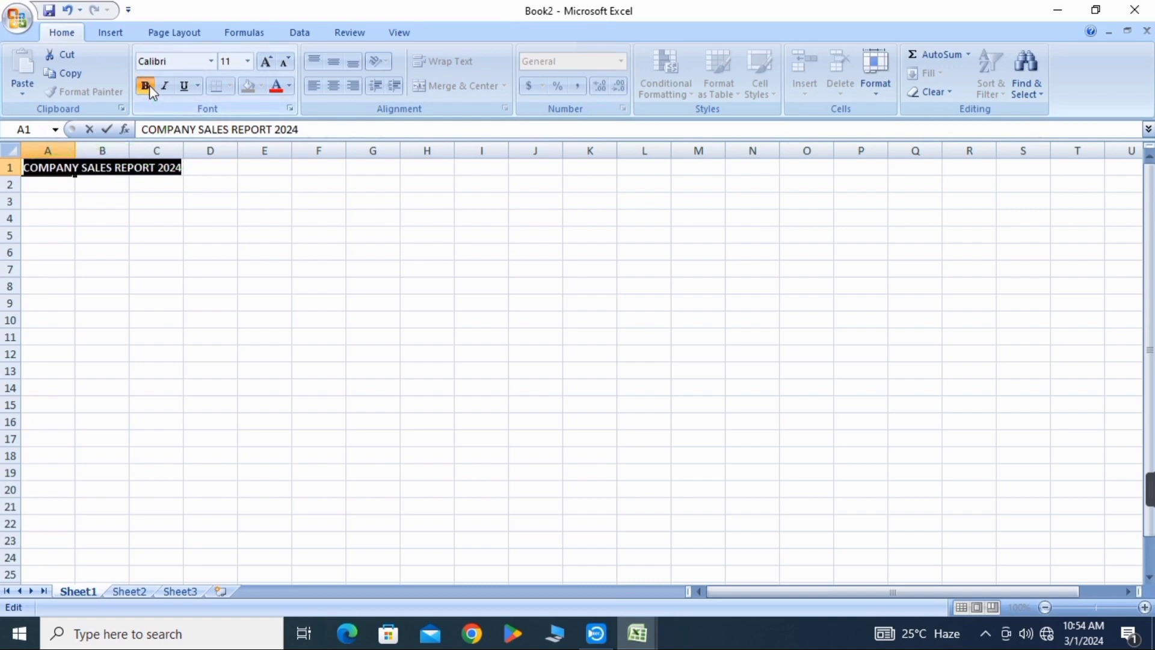
{"action": "left_click", "coordinate": [248, 62]}
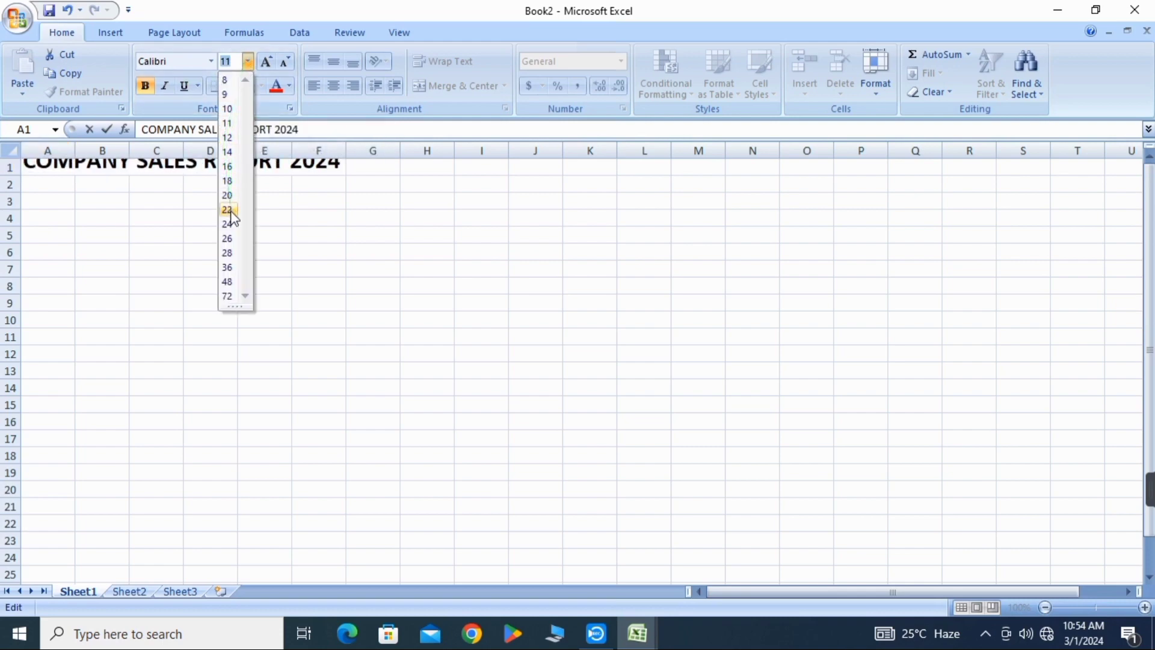
{"action": "left_click", "coordinate": [236, 195]}
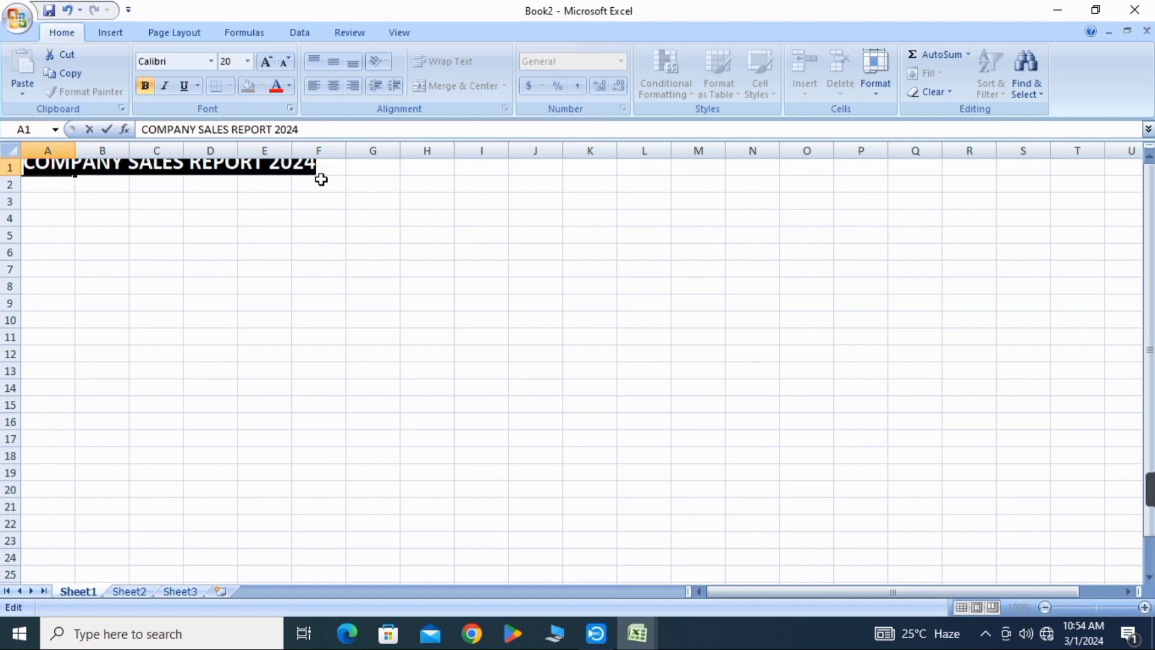
{"action": "key", "text": "Return"}
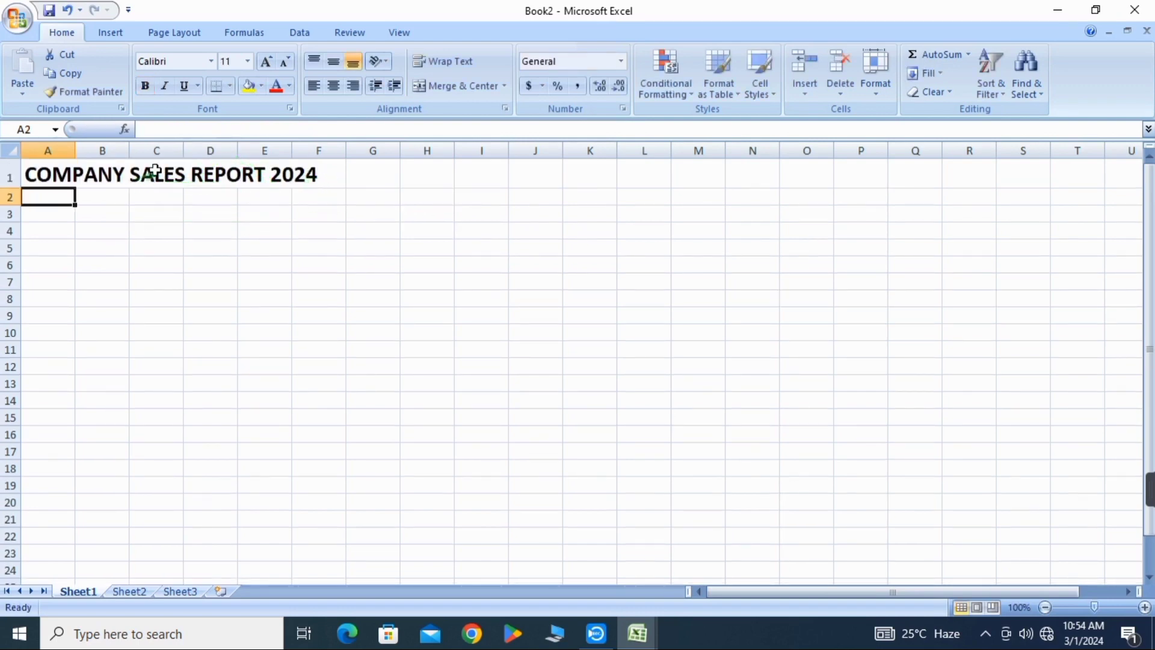
Color the title text across A1:F1 in standard red
{"action": "left_click", "coordinate": [318, 177]}
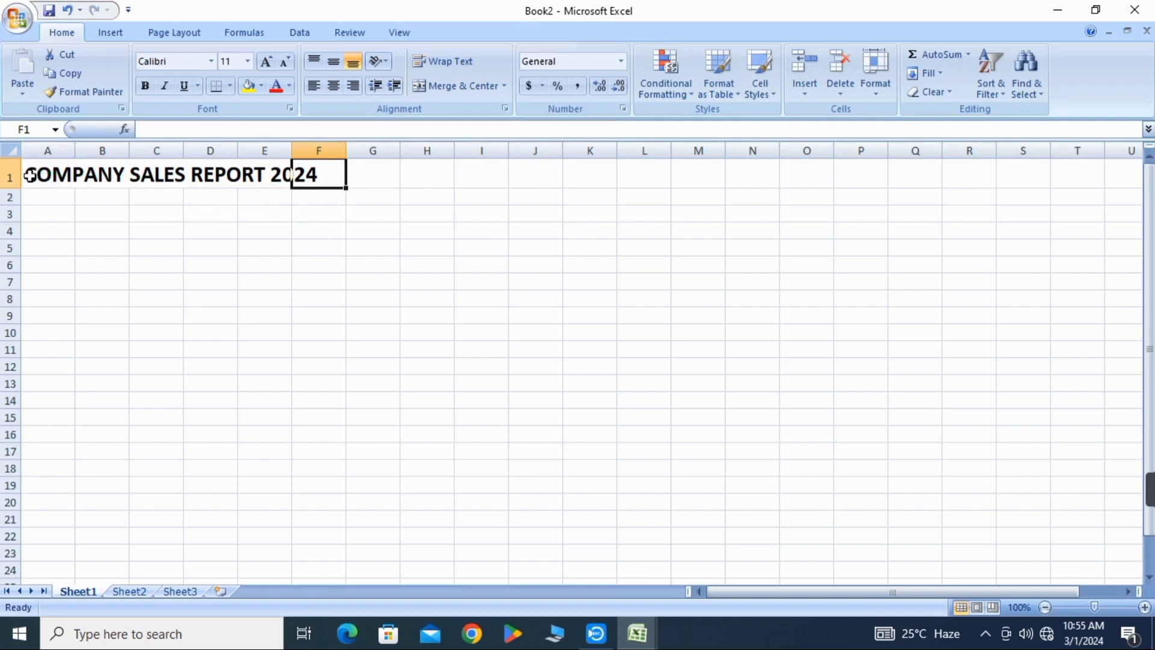
{"action": "left_click_drag", "start_coordinate": [30, 175], "coordinate": [311, 176]}
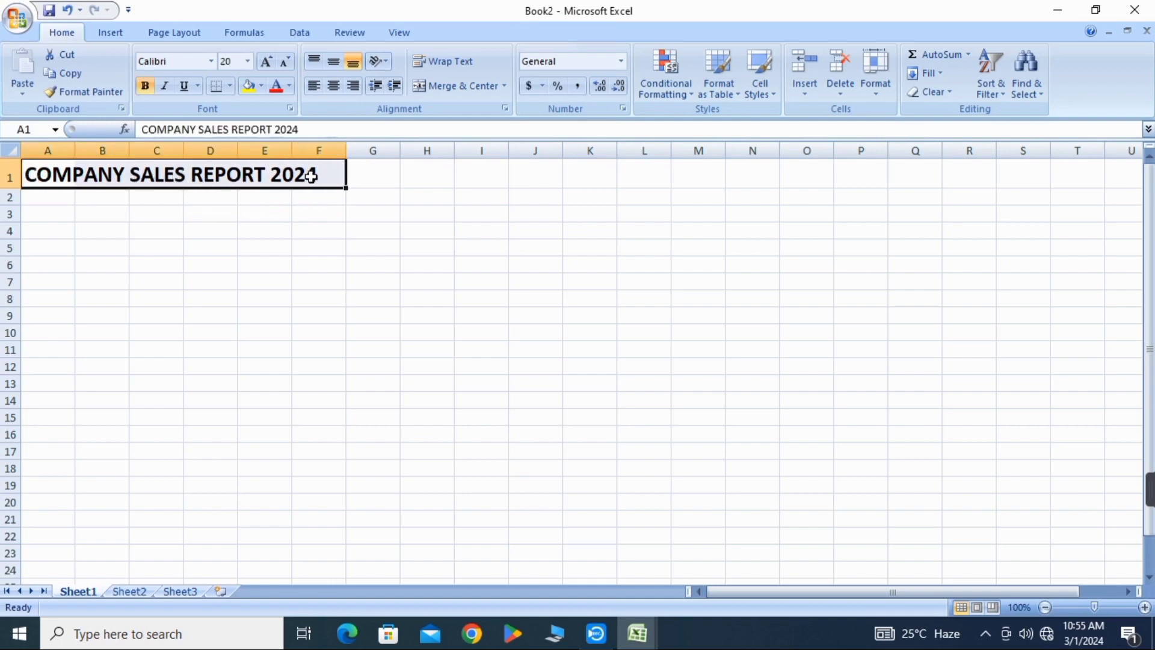
{"action": "left_click", "coordinate": [290, 87]}
{"action": "left_click", "coordinate": [290, 233]}
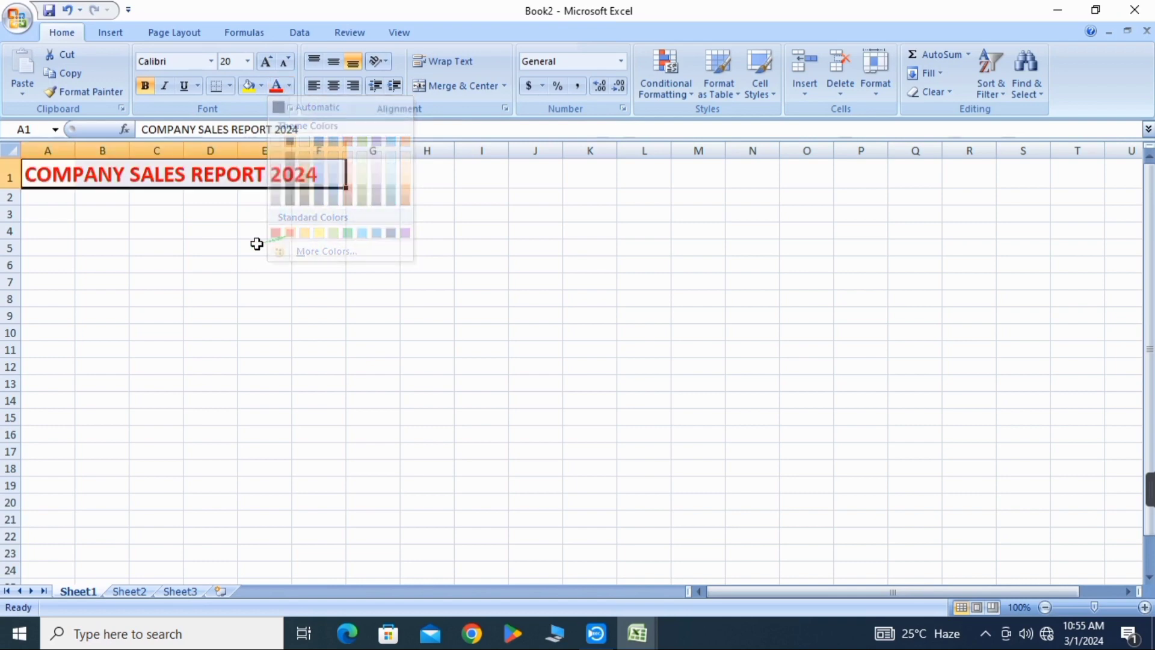
{"action": "left_click", "coordinate": [147, 215]}
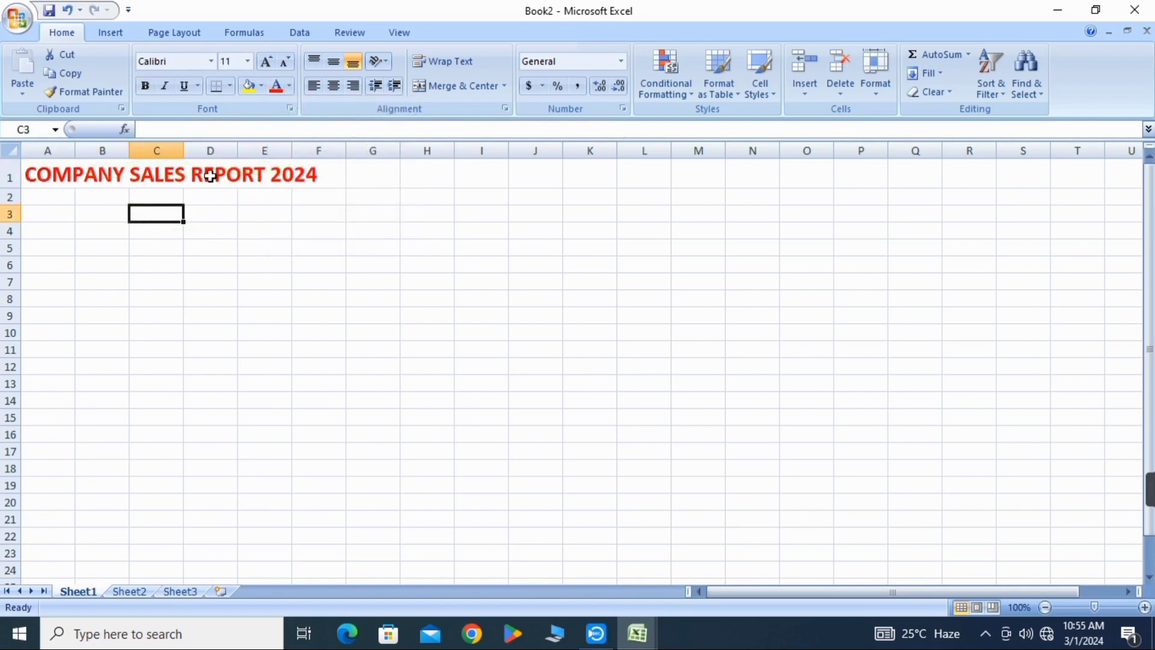
Shift the title in A1 to the right by adding leading spaces before its text
{"action": "left_click", "coordinate": [28, 177]}
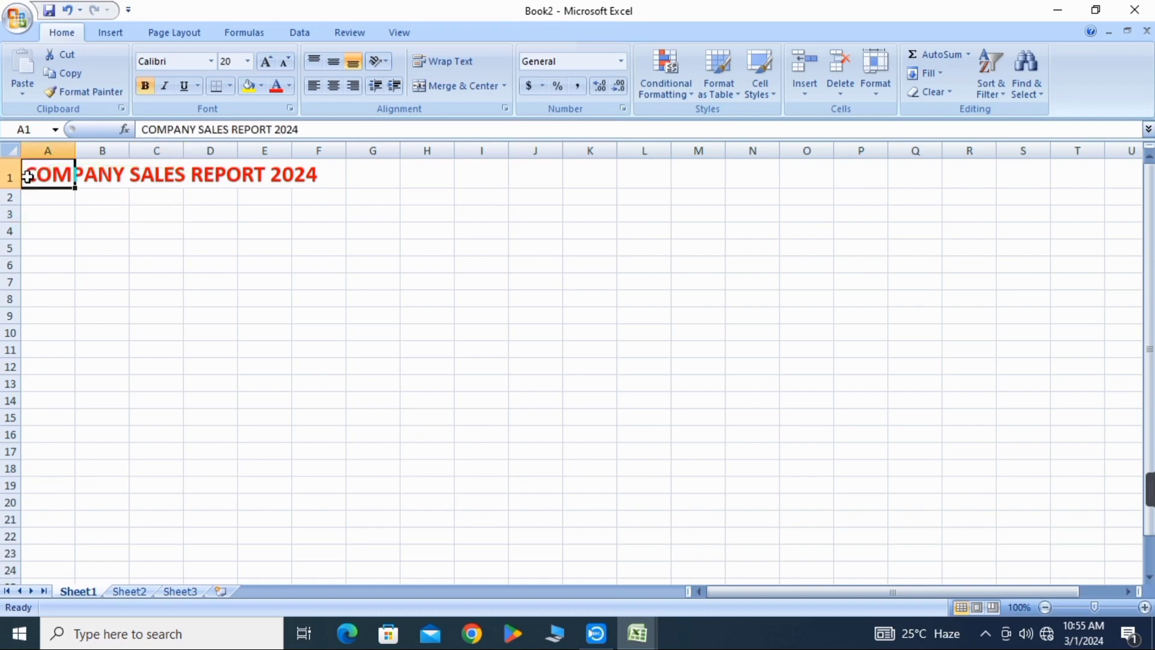
{"action": "double_click", "coordinate": [25, 175]}
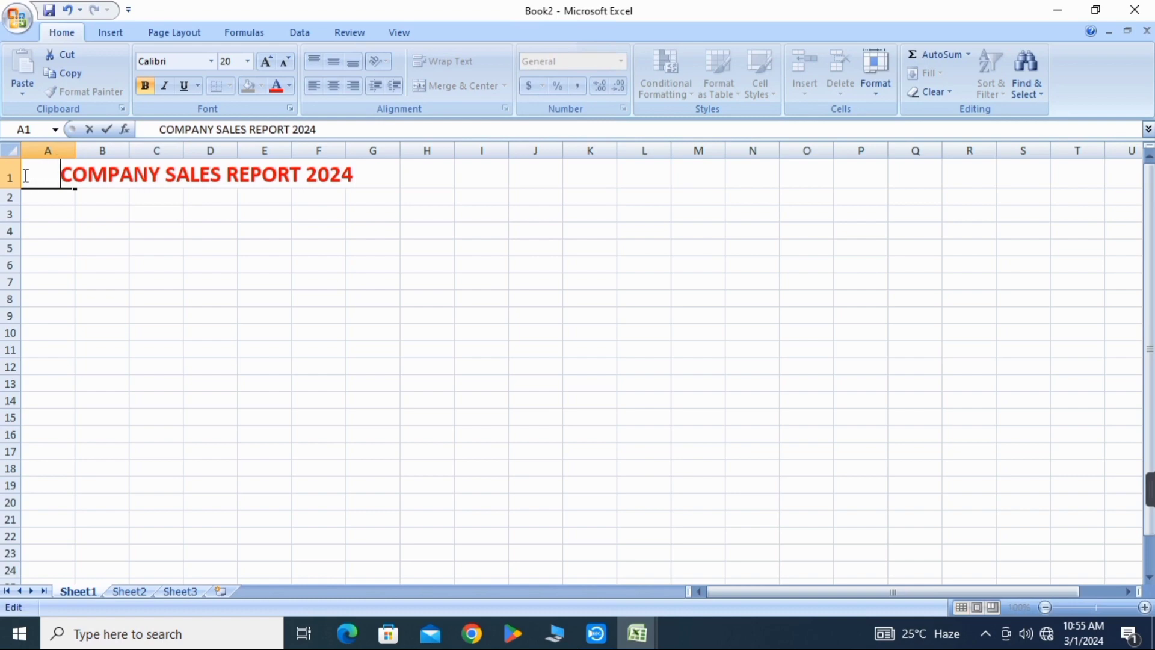
{"action": "left_click", "coordinate": [402, 179]}
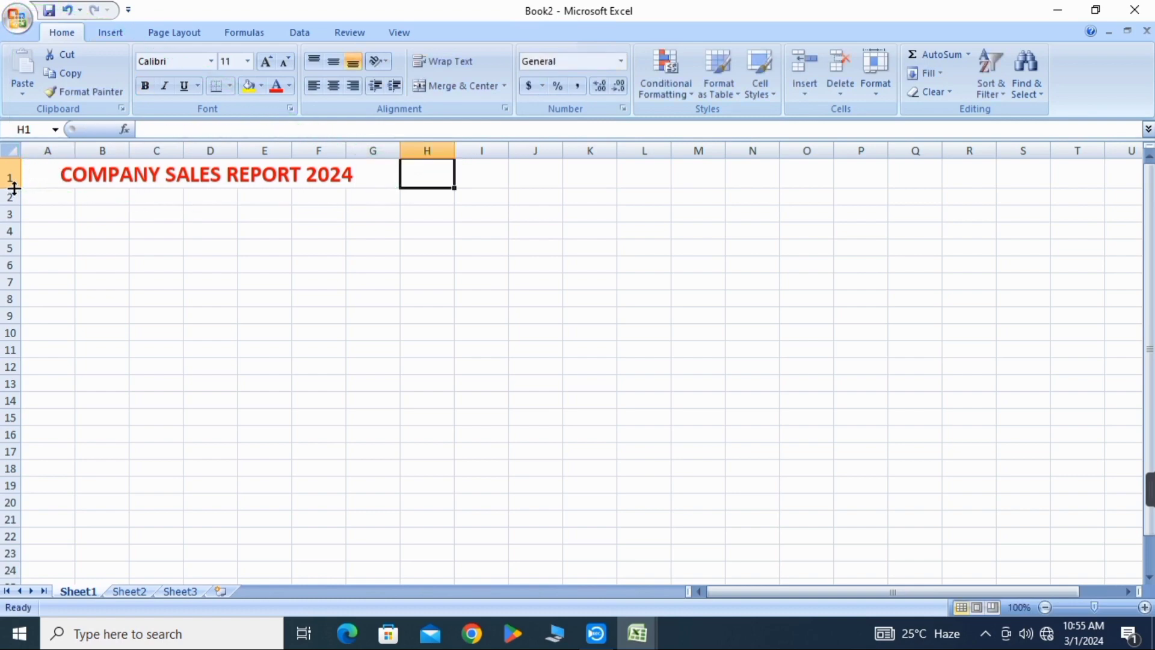
Make row 1 taller, up to roughly three default rows, and middle-align the title vertically across A1:G1
{"action": "left_click_drag", "start_coordinate": [15, 188], "coordinate": [15, 207]}
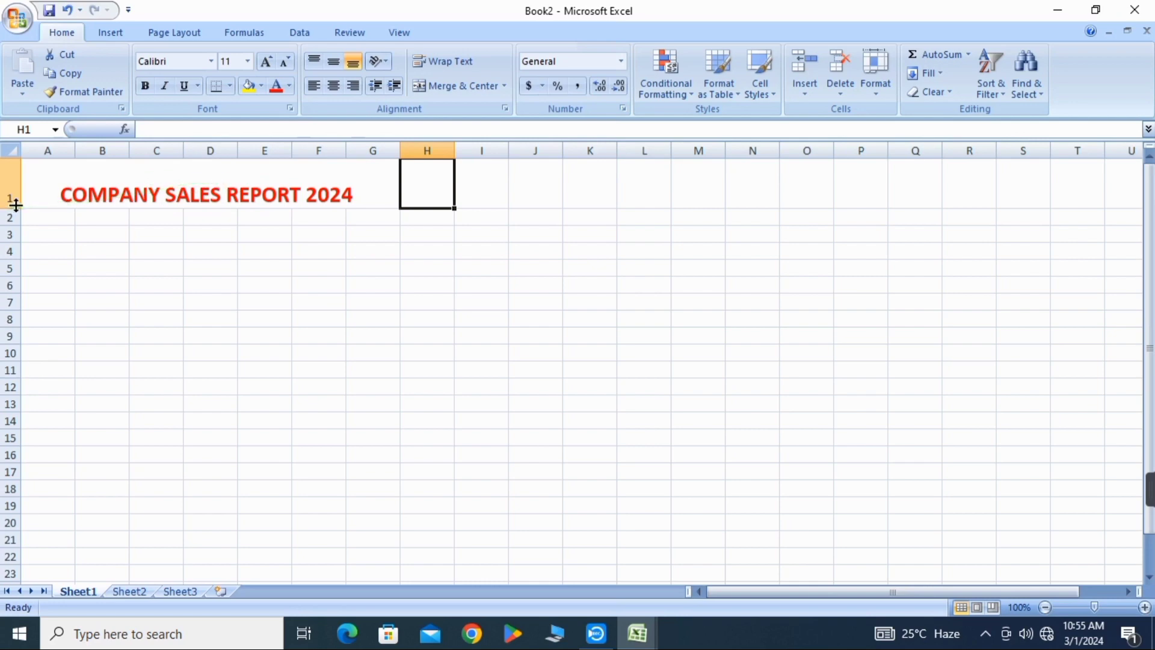
{"action": "left_click_drag", "start_coordinate": [16, 208], "coordinate": [18, 226]}
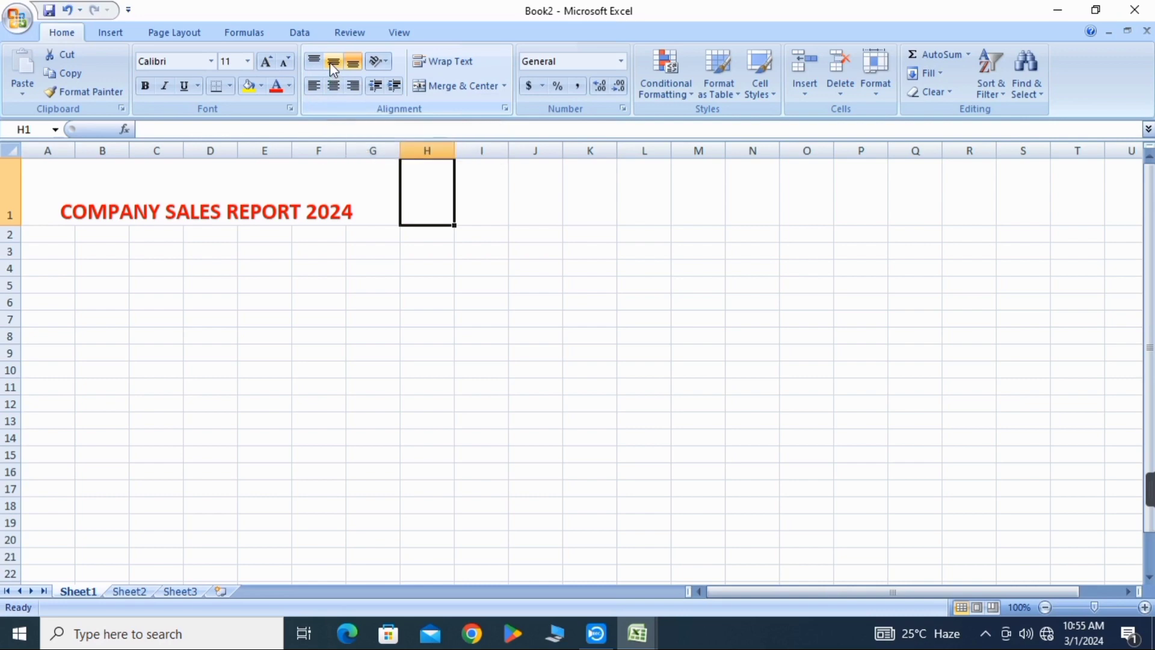
{"action": "left_click", "coordinate": [27, 216]}
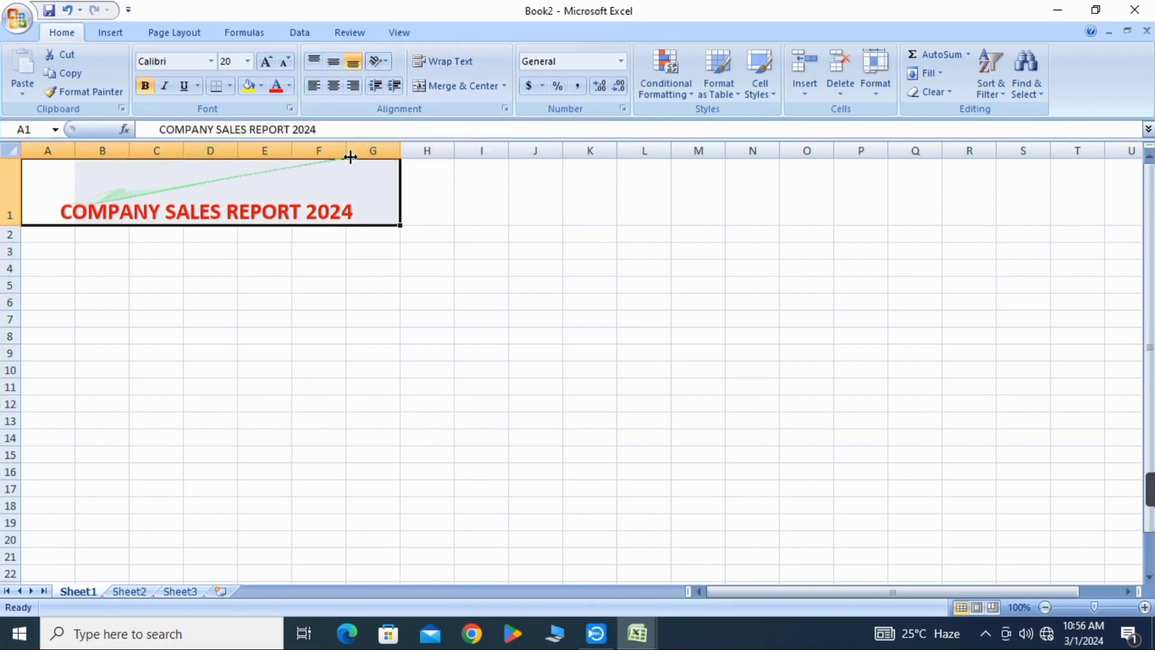
{"action": "left_click", "coordinate": [334, 64]}
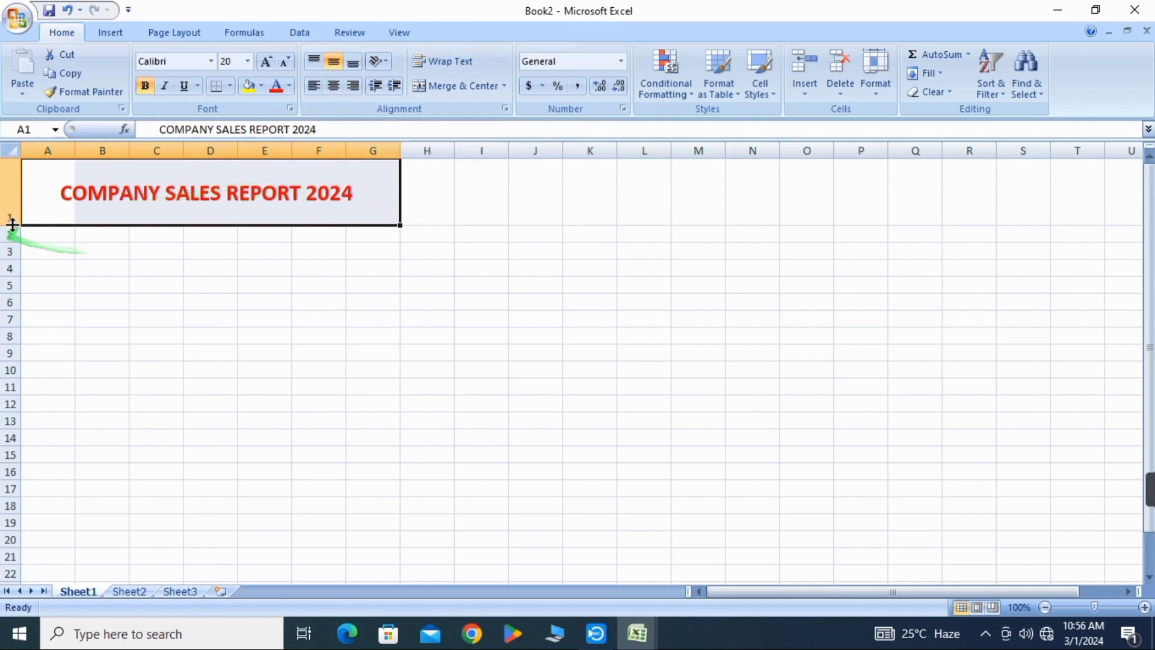
{"action": "mouse_move", "coordinate": [16, 225]}
{"action": "left_mouse_down"}
{"action": "mouse_move", "coordinate": [20, 199]}
{"action": "mouse_move", "coordinate": [24, 209]}
{"action": "left_mouse_up"}
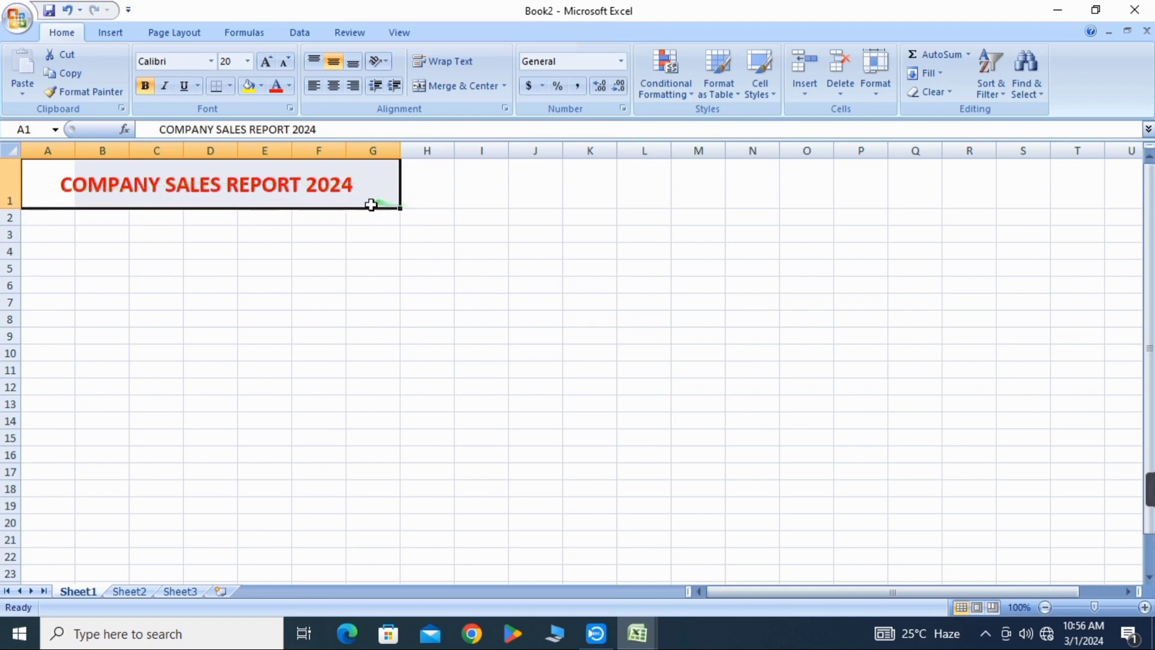
Enter the heading Client name in A3 and widen column A to fit it
{"action": "left_click", "coordinate": [48, 234]}
{"action": "type", "text": "Client name"}
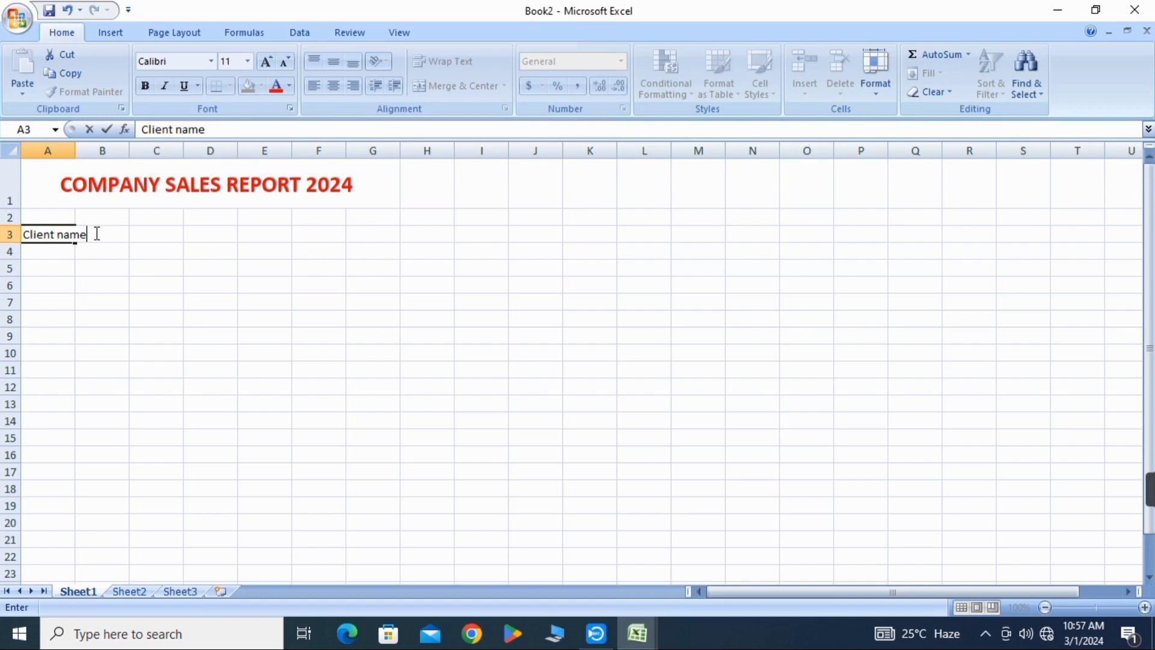
{"action": "key", "text": "Return"}
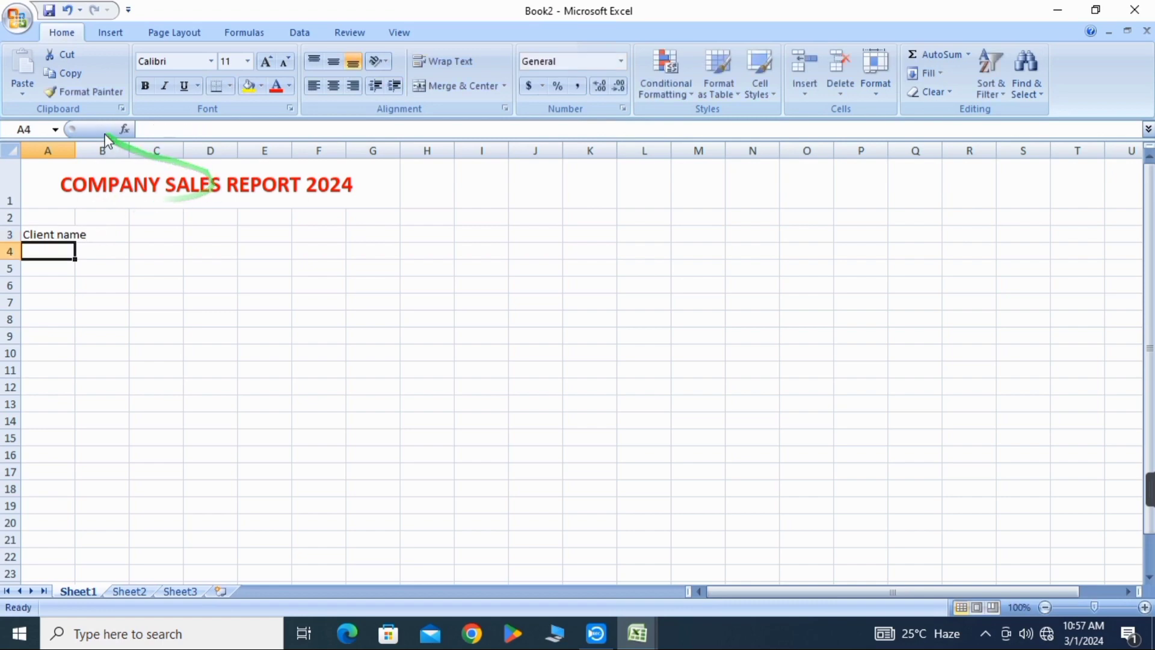
{"action": "left_click", "coordinate": [45, 144]}
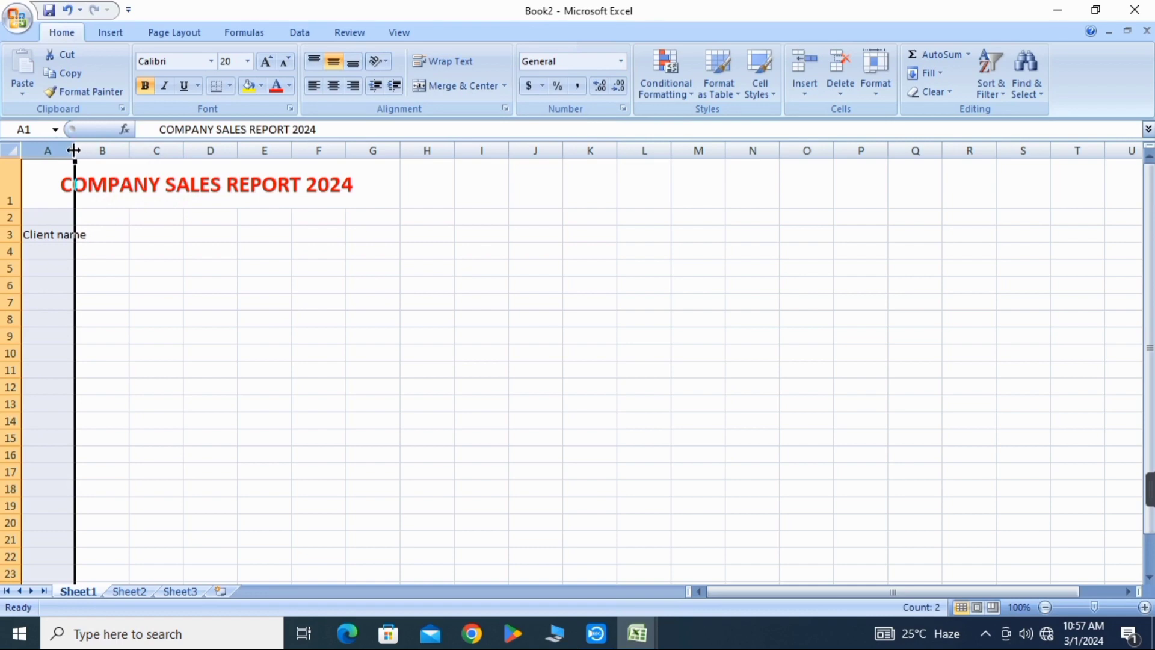
{"action": "left_click_drag", "start_coordinate": [73, 150], "coordinate": [92, 150]}
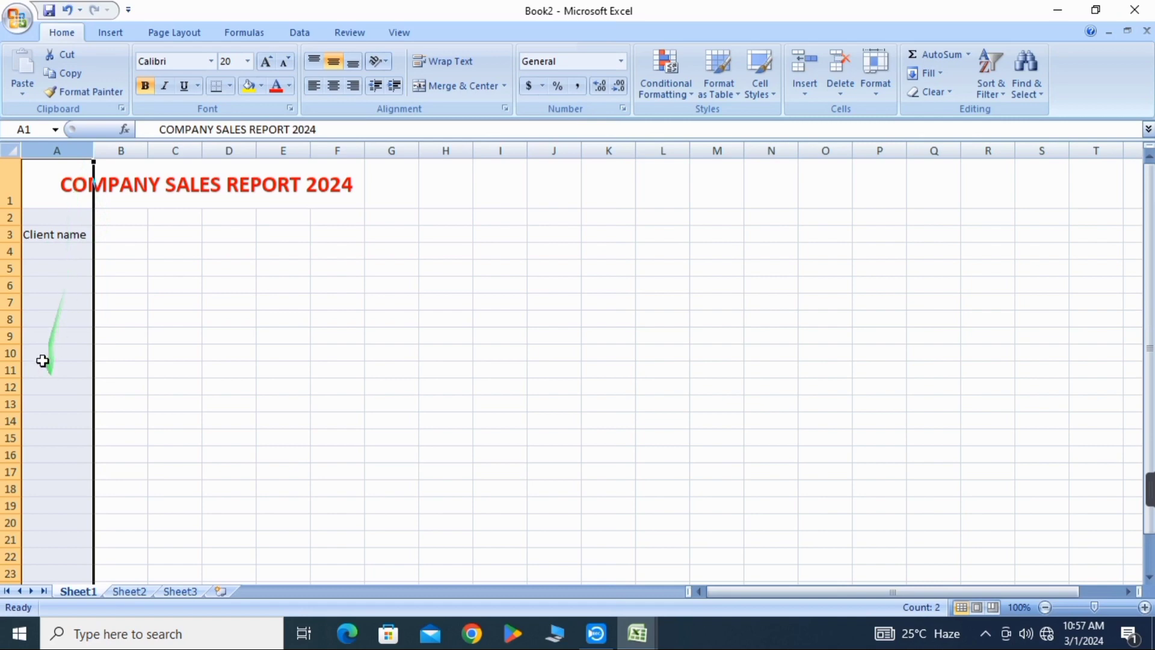
Enter jan in B3 as the first month heading
{"action": "left_click", "coordinate": [123, 236]}
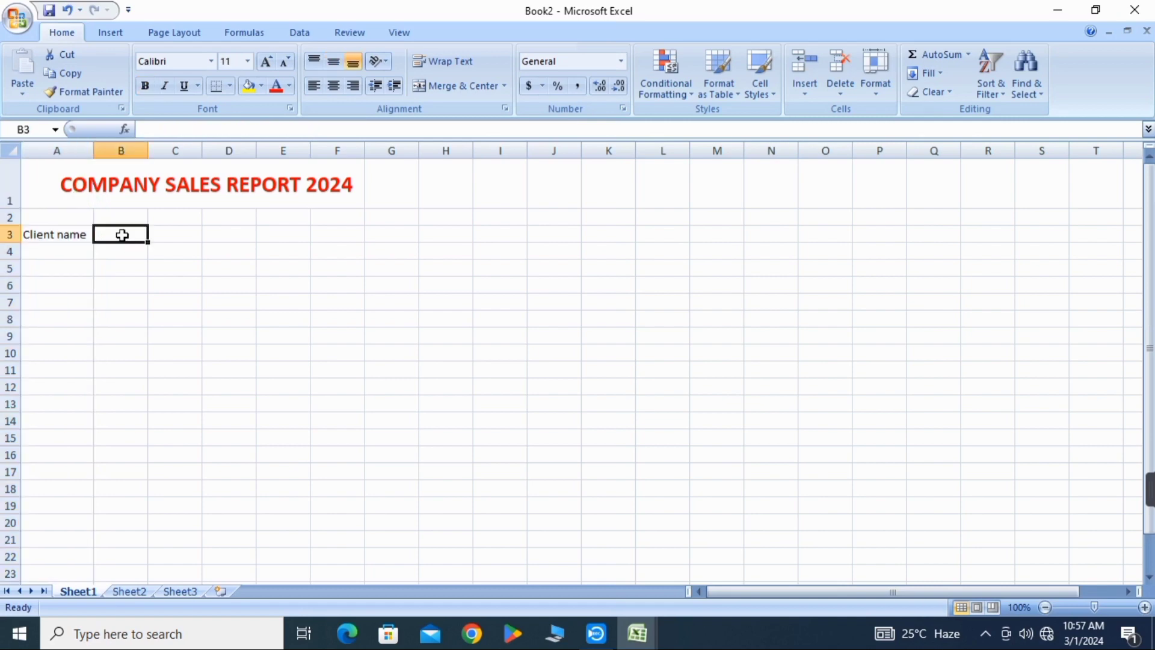
{"action": "type", "text": "jan"}
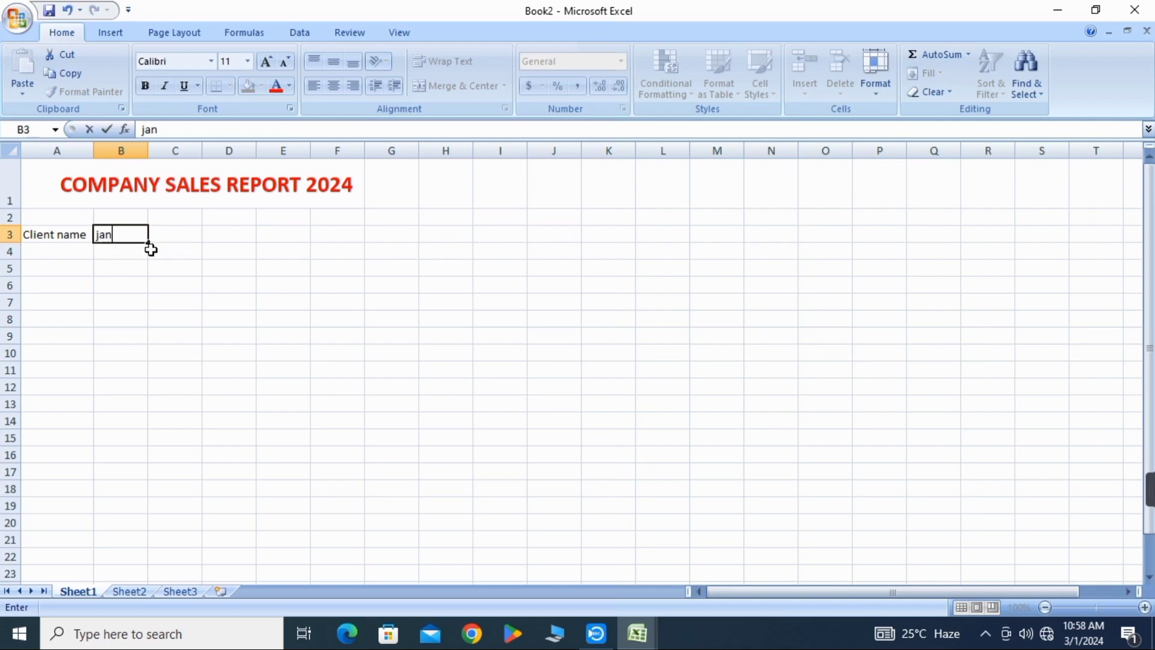
{"action": "key", "text": "ctrl+Return"}
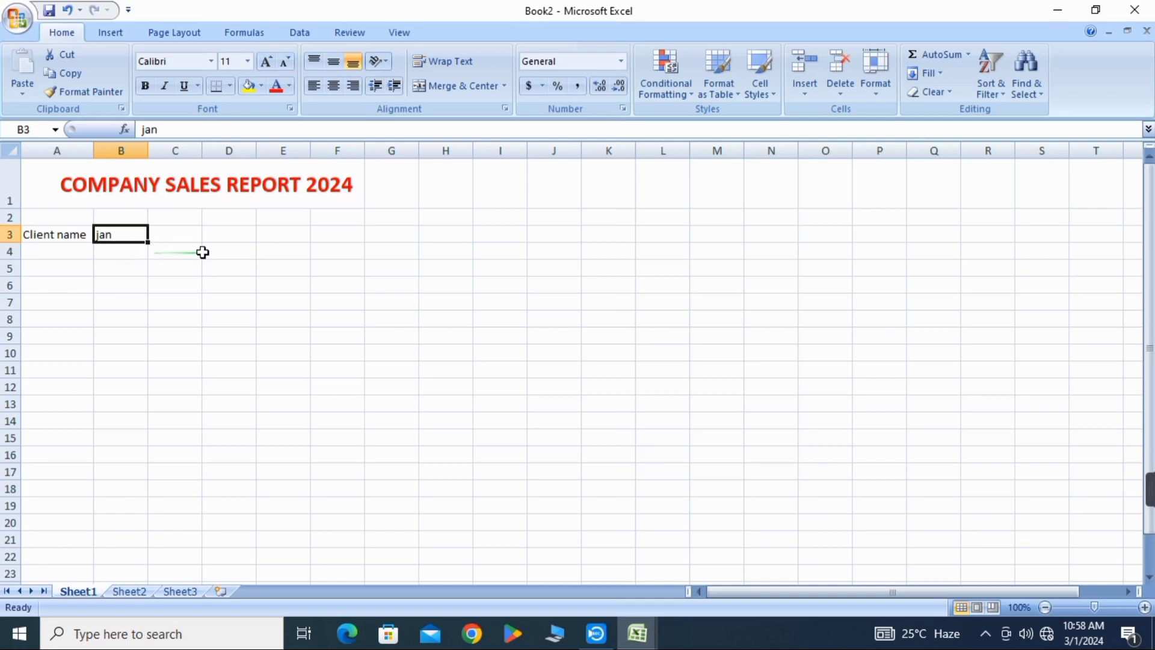
Fill the month series from B3 across to dec in M3 and center the month headings horizontally
{"action": "left_click", "coordinate": [173, 237]}
{"action": "left_click", "coordinate": [119, 235]}
{"action": "left_click_drag", "start_coordinate": [150, 244], "coordinate": [151, 244]}
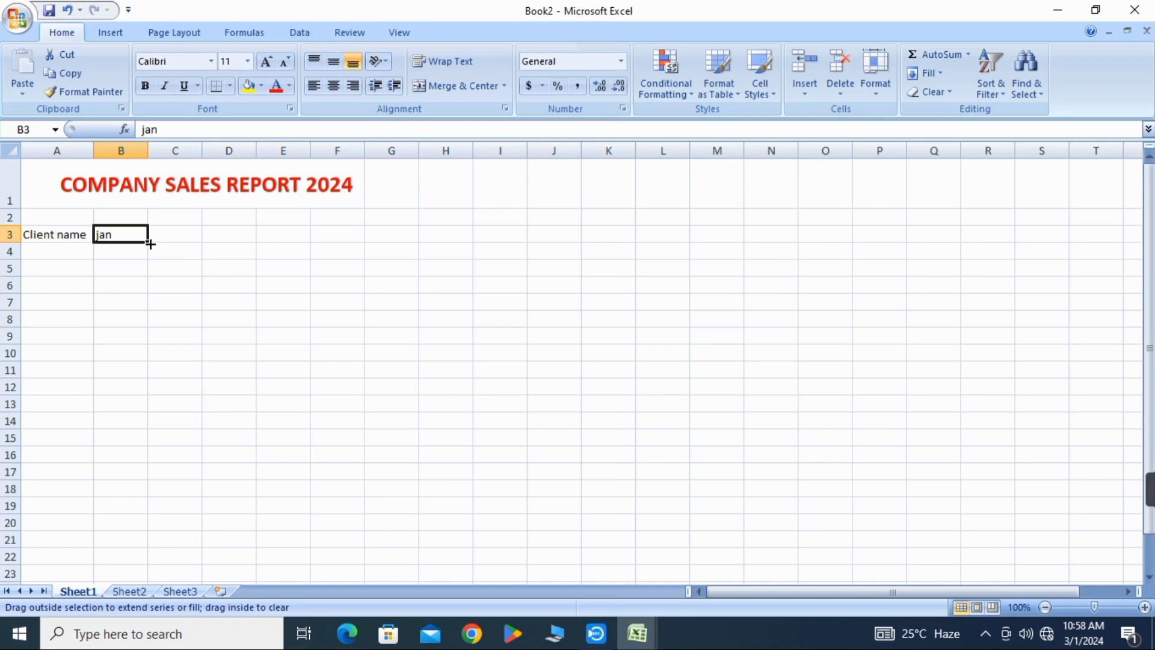
{"action": "left_click_drag", "start_coordinate": [159, 243], "coordinate": [237, 243]}
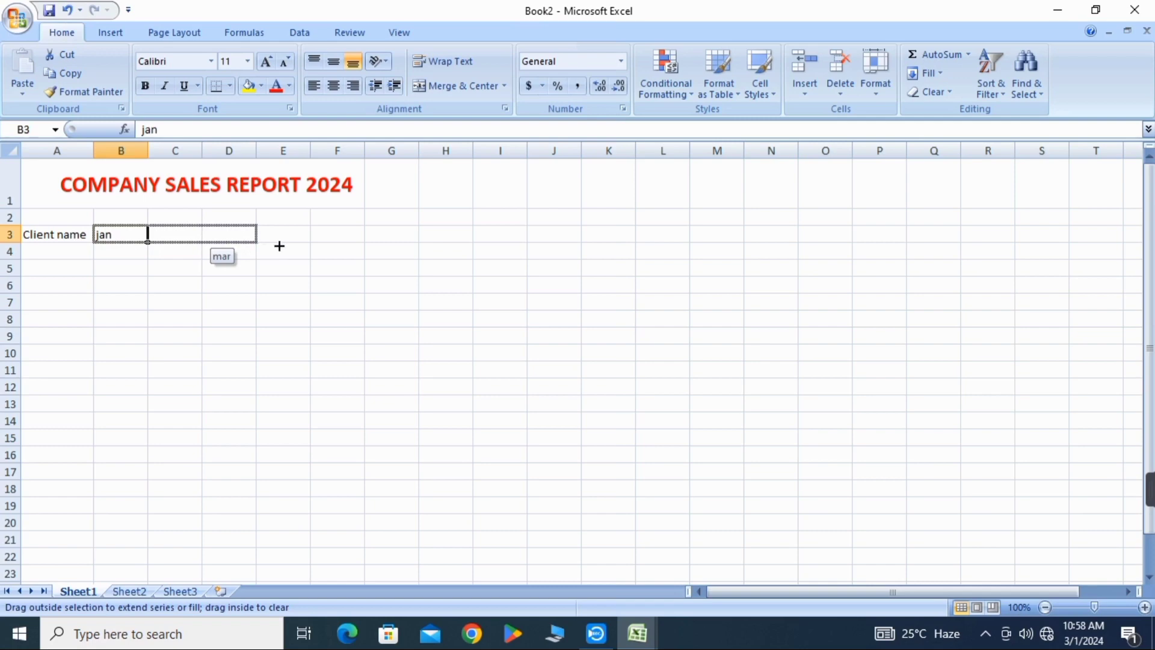
{"action": "left_click_drag", "start_coordinate": [279, 246], "coordinate": [731, 242]}
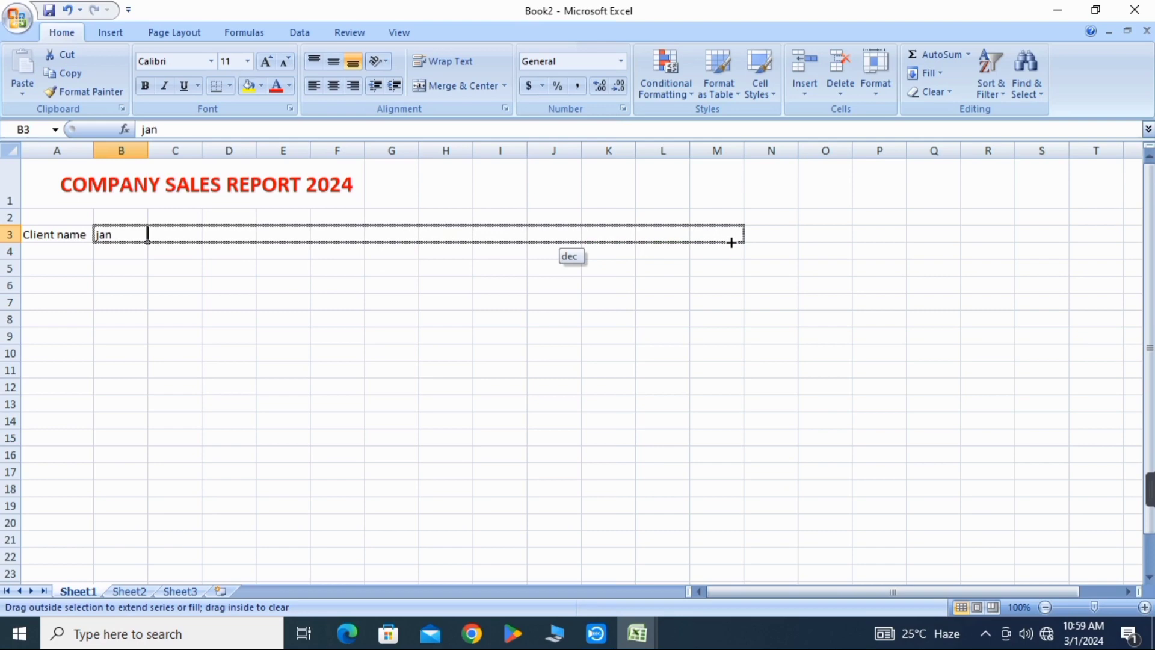
{"action": "left_click_drag", "start_coordinate": [731, 242], "coordinate": [732, 242]}
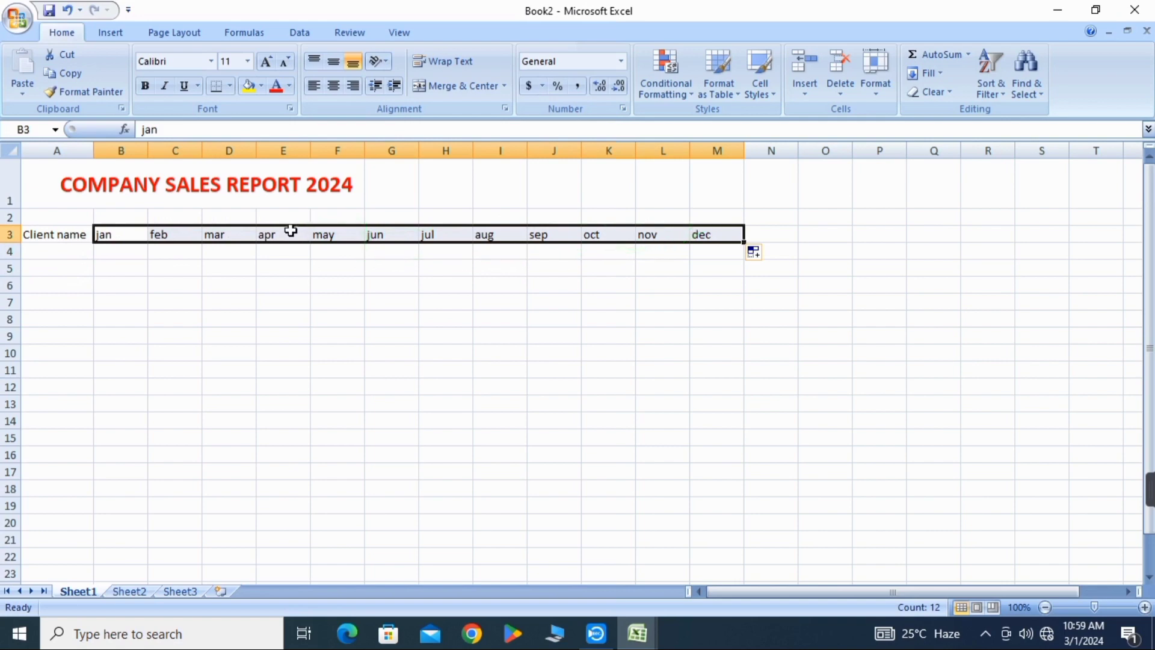
{"action": "left_click", "coordinate": [333, 89]}
{"action": "left_click", "coordinate": [120, 302]}
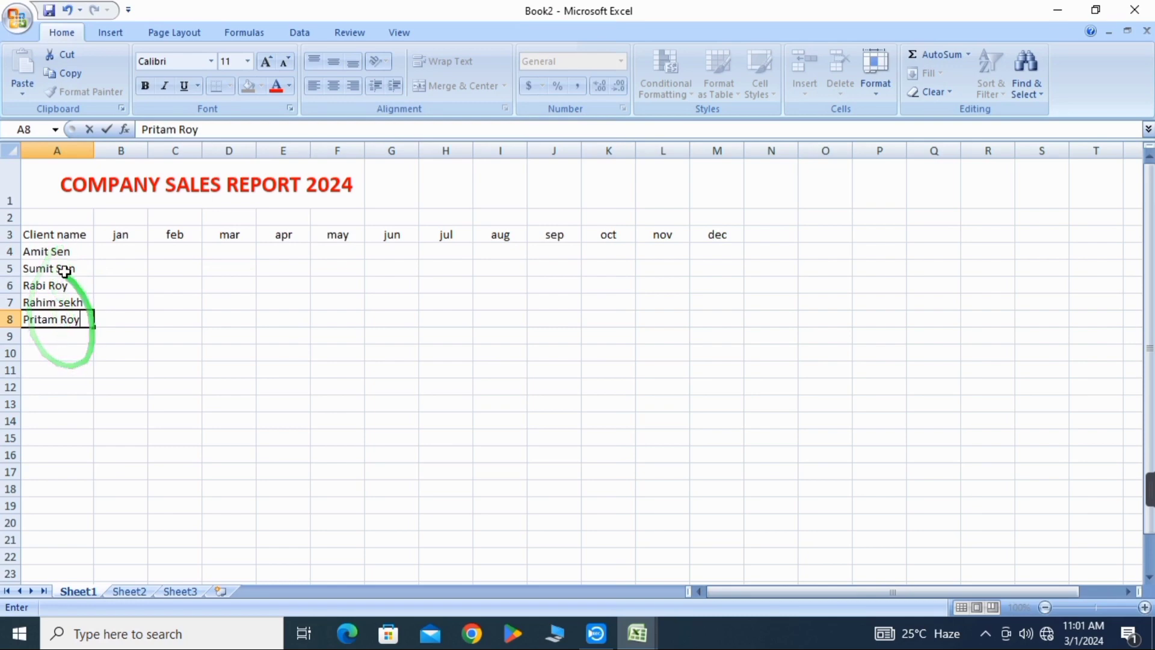
Enter the jan sales figures 5000 in B4 and 6000 in B5 for the first two clients
{"action": "left_click", "coordinate": [120, 251]}
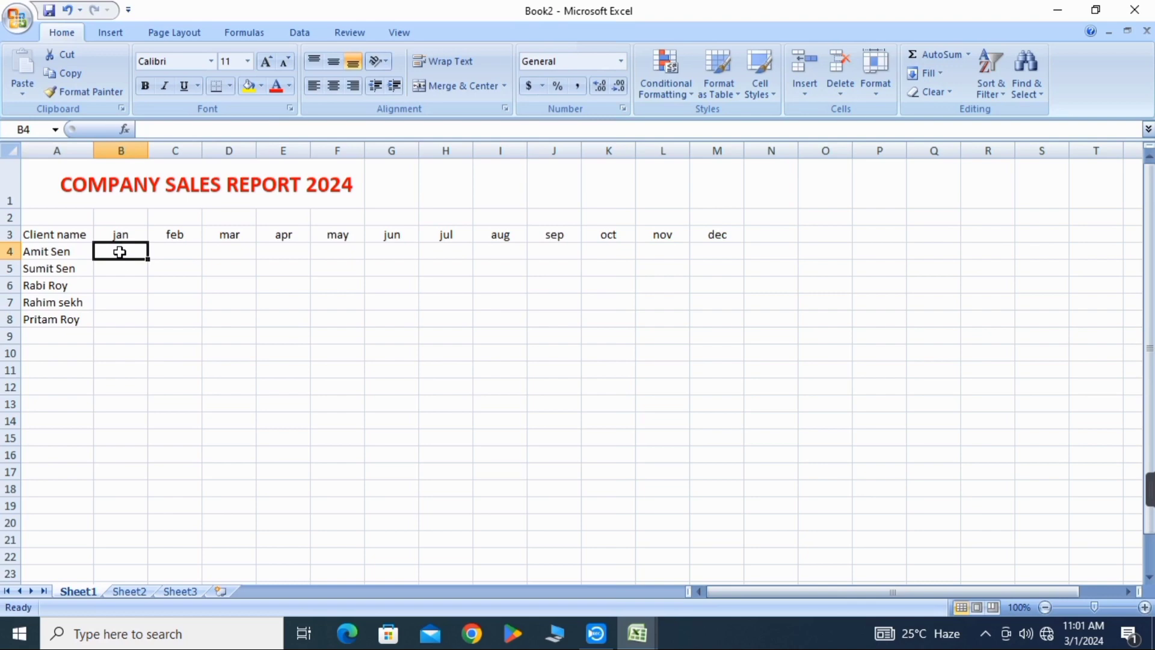
{"action": "type", "text": "5000"}
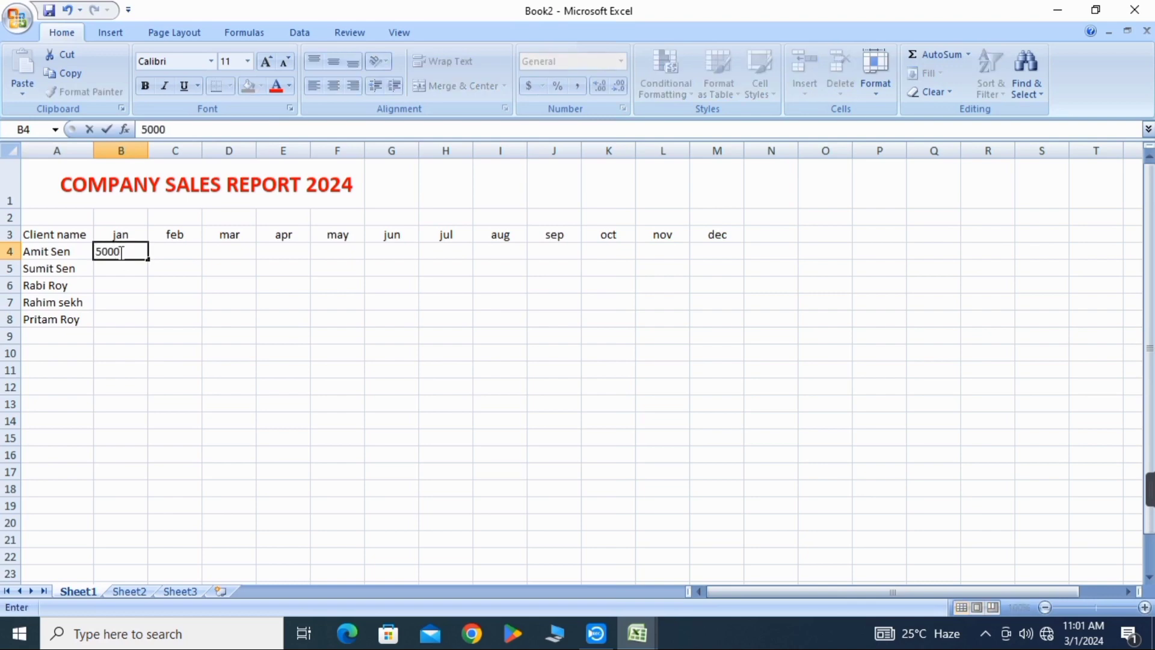
{"action": "key", "text": "Return"}
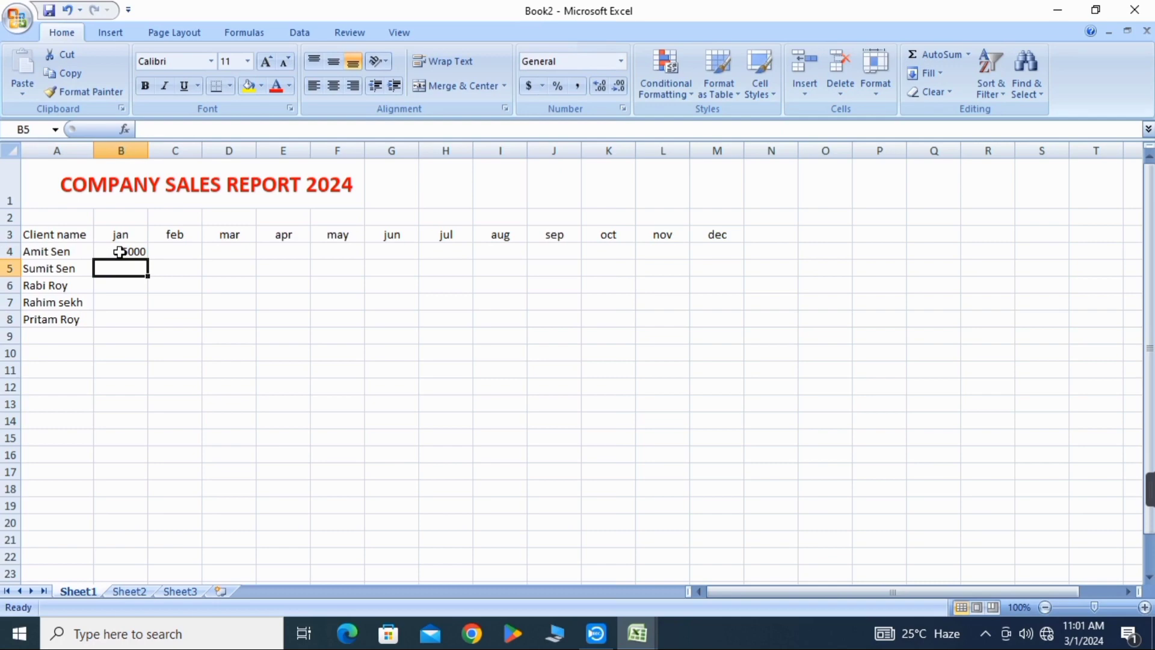
{"action": "type", "text": "6000"}
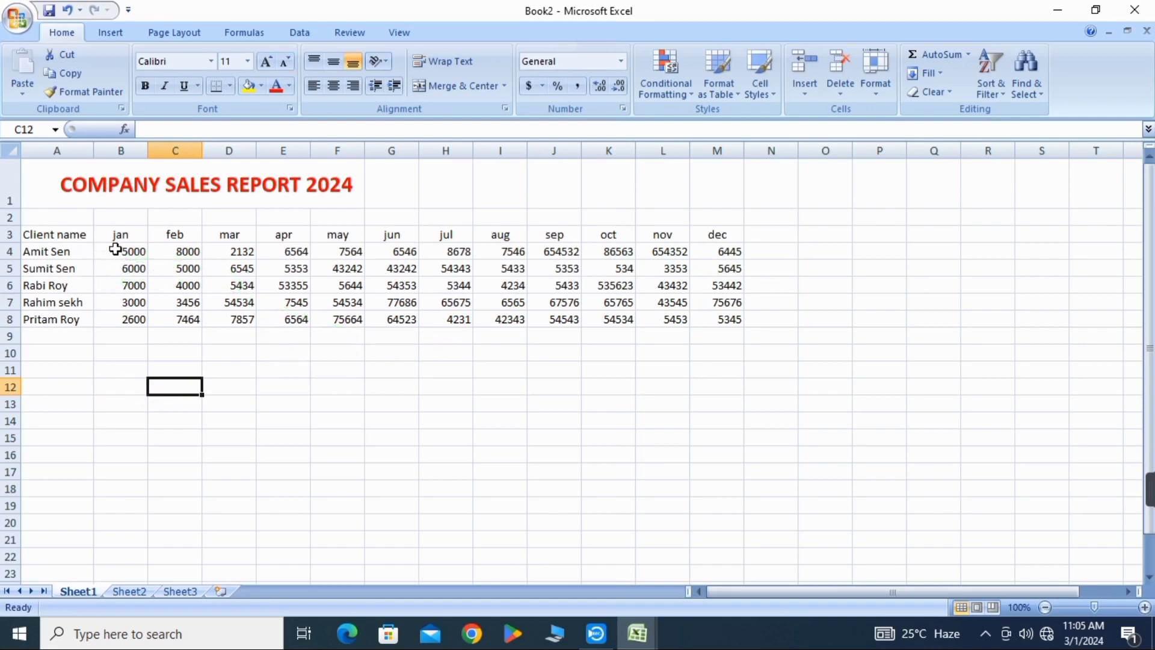
Center the monthly sales figures in B4:M8 horizontally and enter the heading Balance in N3
{"action": "left_click_drag", "start_coordinate": [116, 249], "coordinate": [714, 319]}
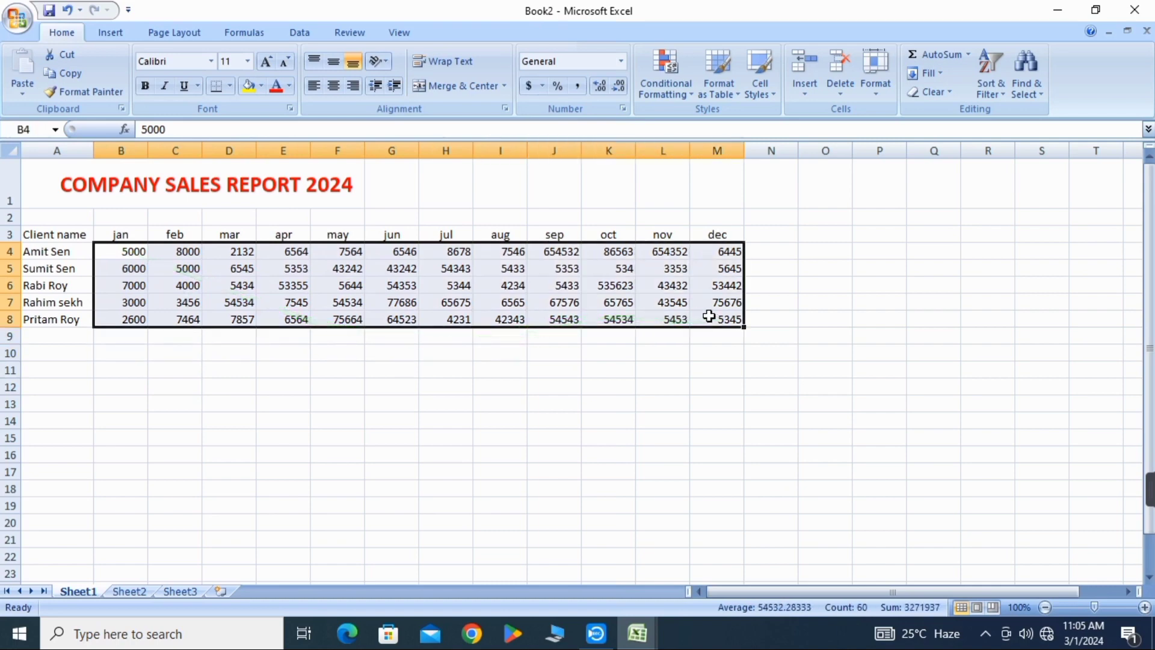
{"action": "left_click", "coordinate": [337, 88]}
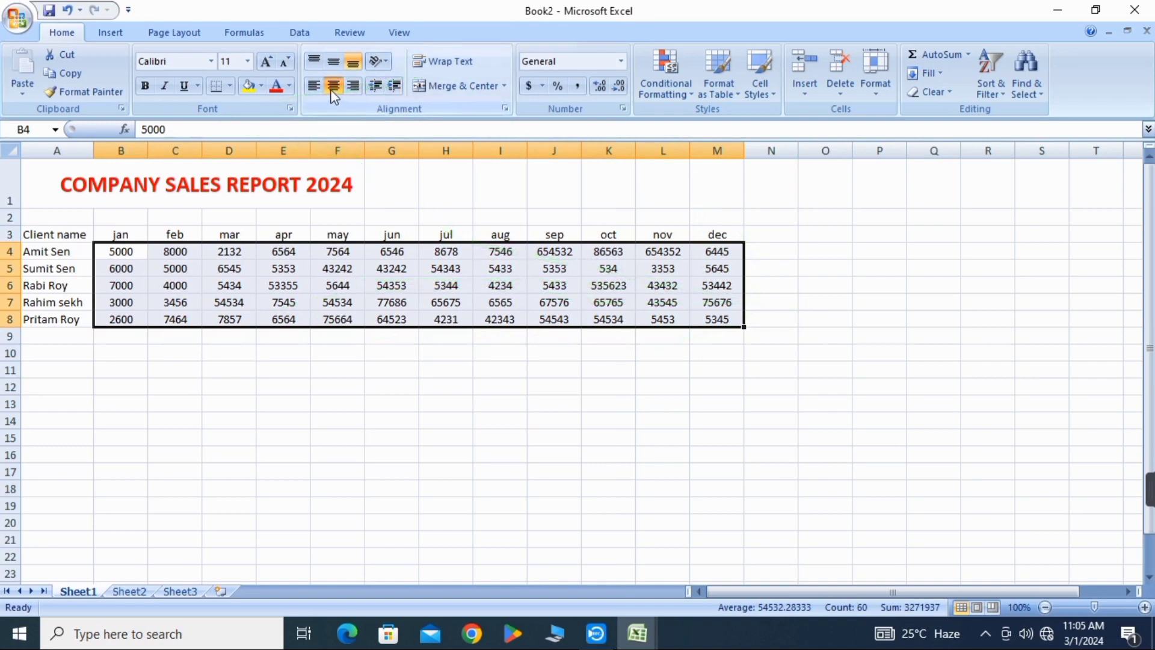
{"action": "left_click", "coordinate": [765, 235]}
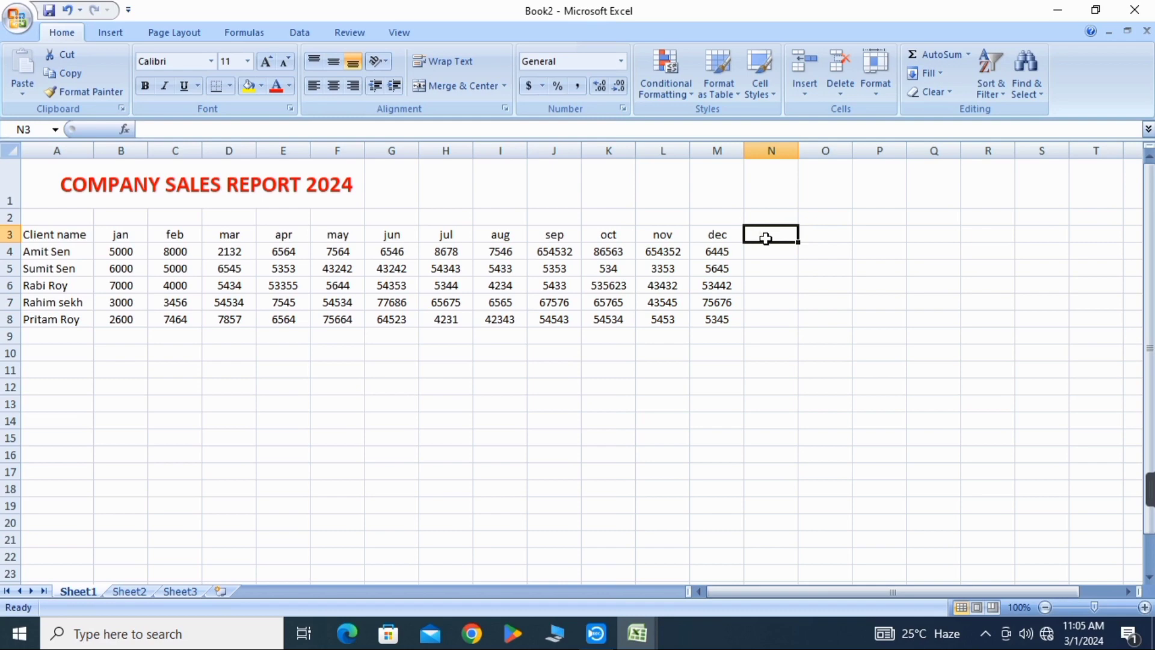
{"action": "type", "text": "Balance"}
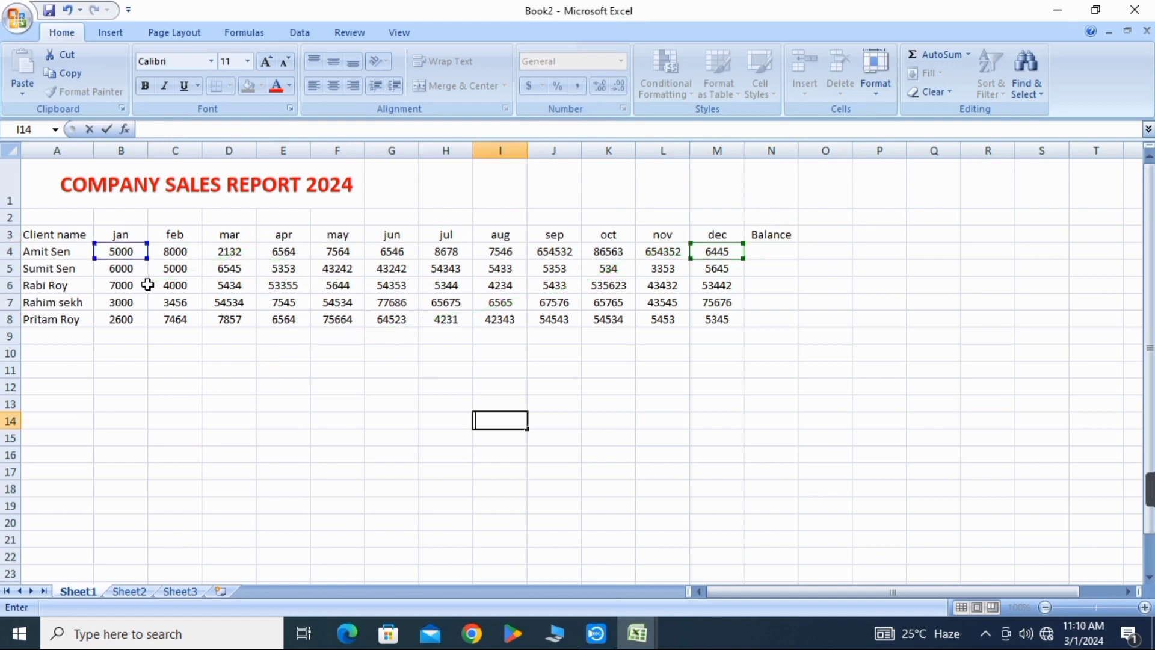
Add the first client's jan to apr sales in E14 with the formula =B4+c4+d4+e4
{"action": "left_click", "coordinate": [371, 402]}
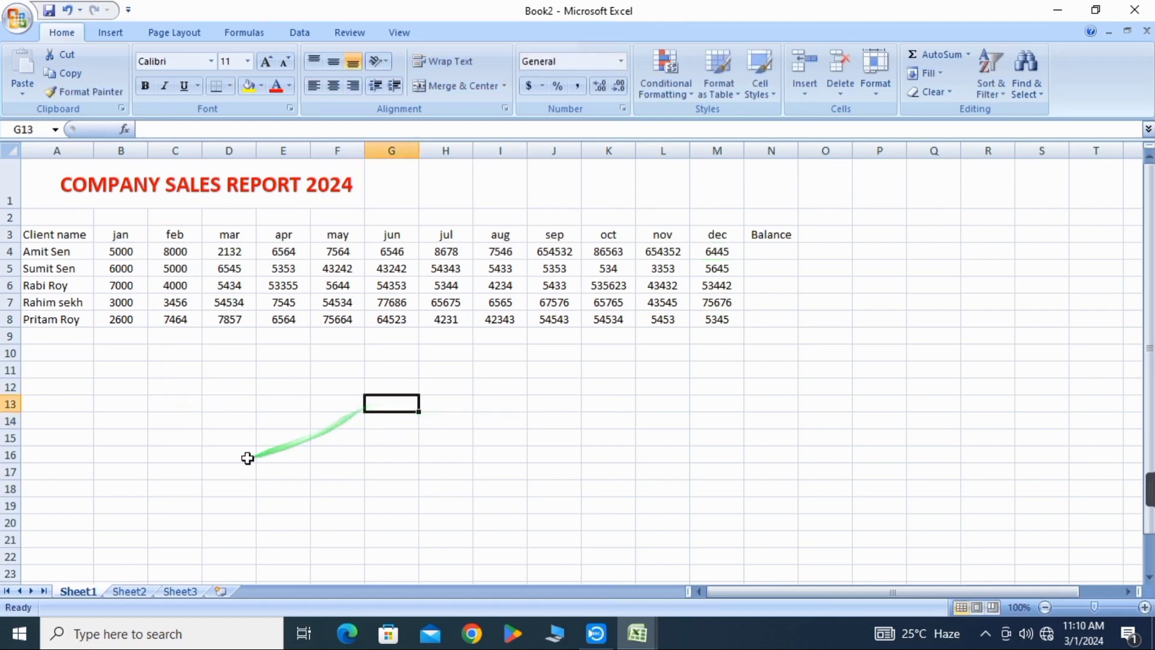
{"action": "left_click", "coordinate": [308, 427]}
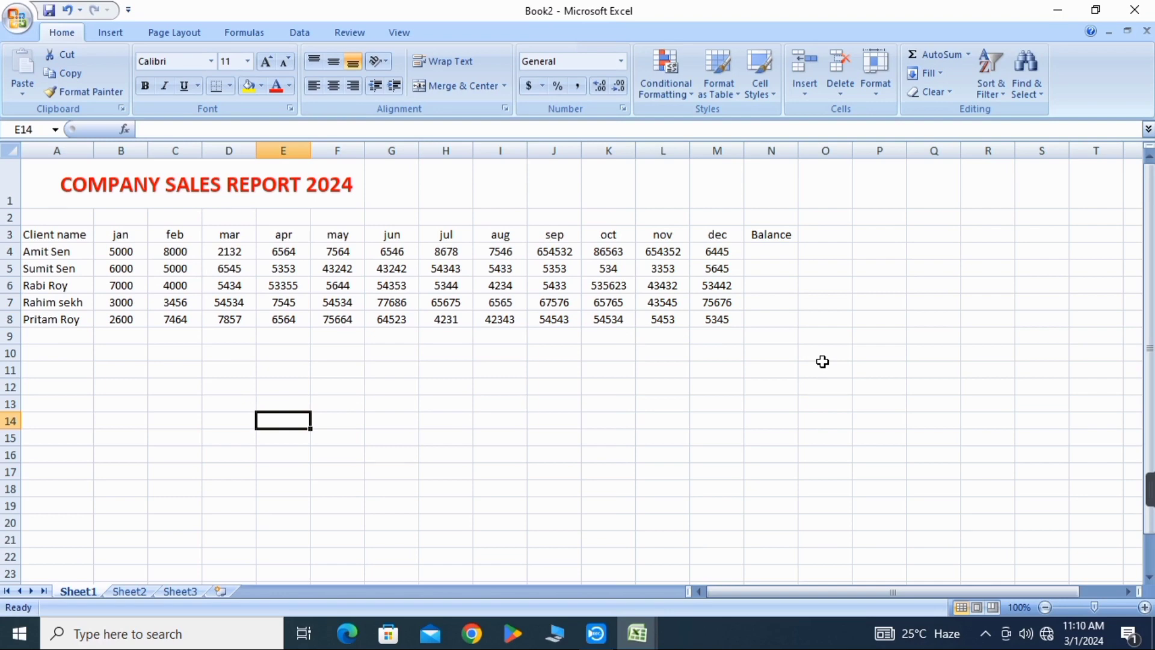
{"action": "type", "text": "="}
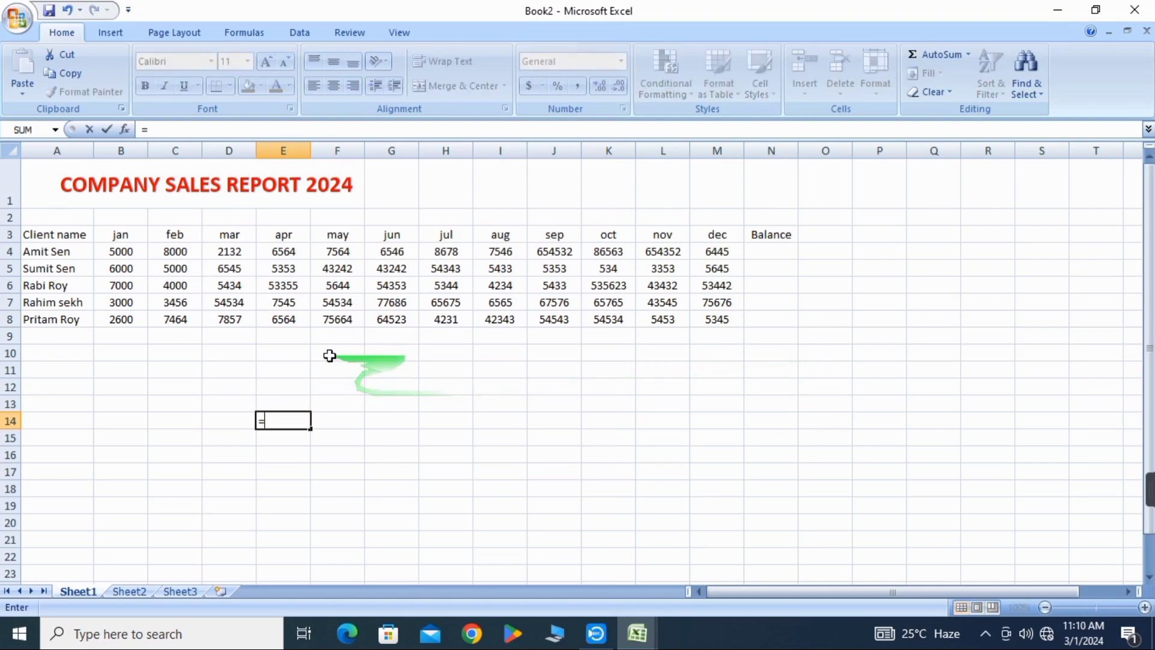
{"action": "left_click", "coordinate": [121, 254]}
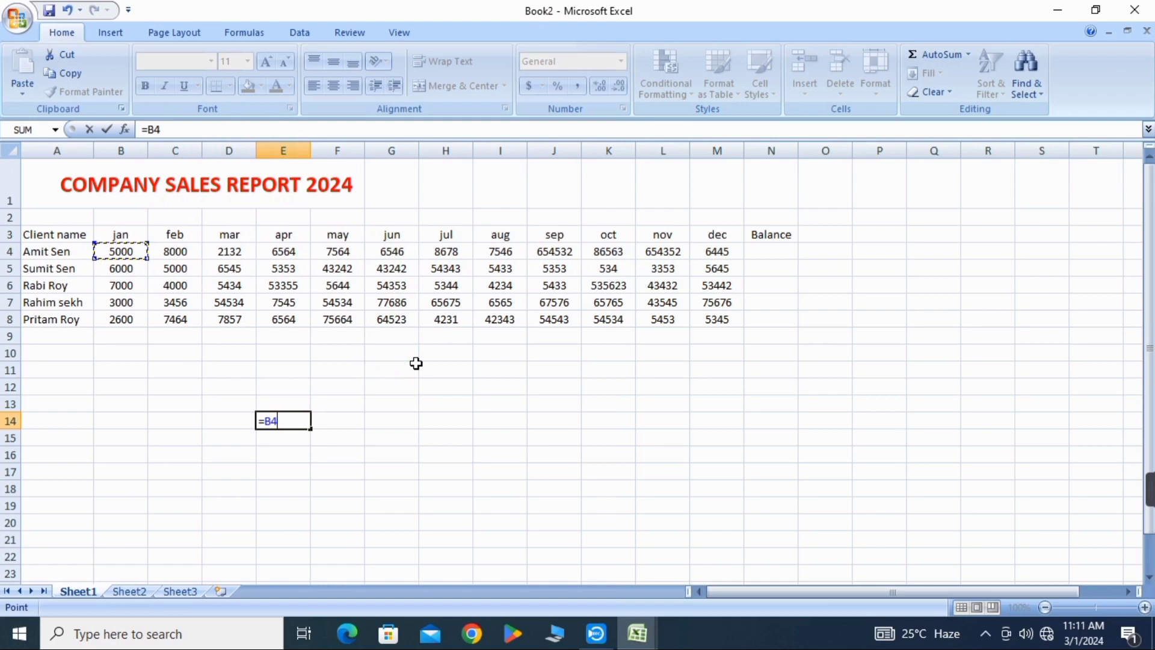
{"action": "type", "text": "+c4"}
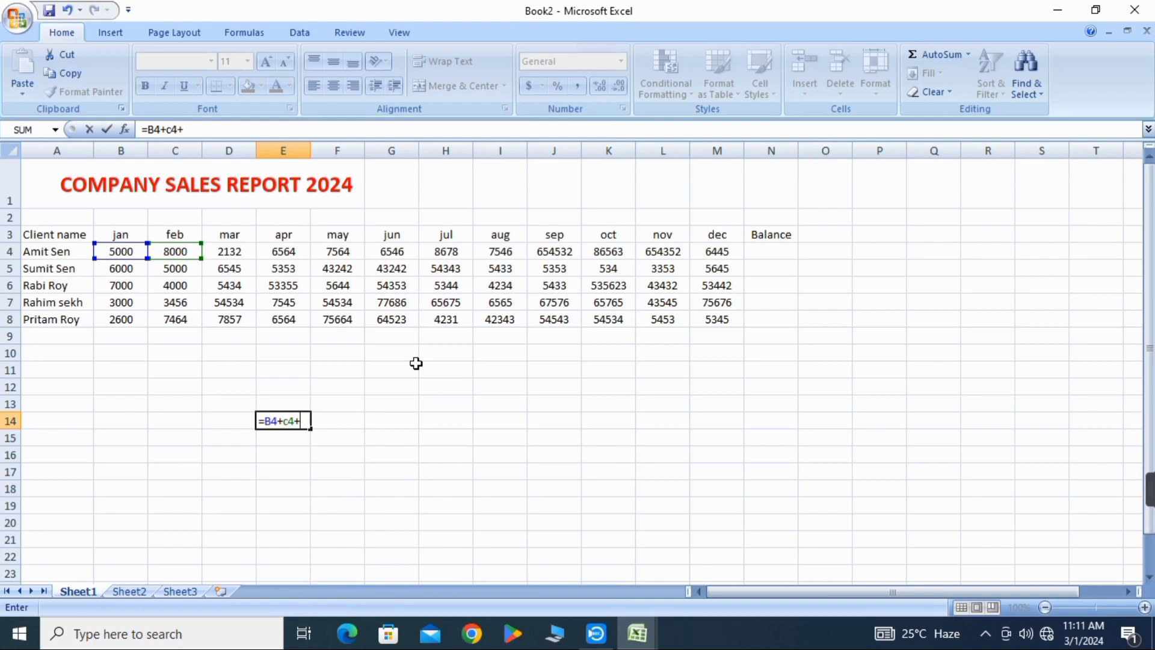
{"action": "type", "text": "+d"}
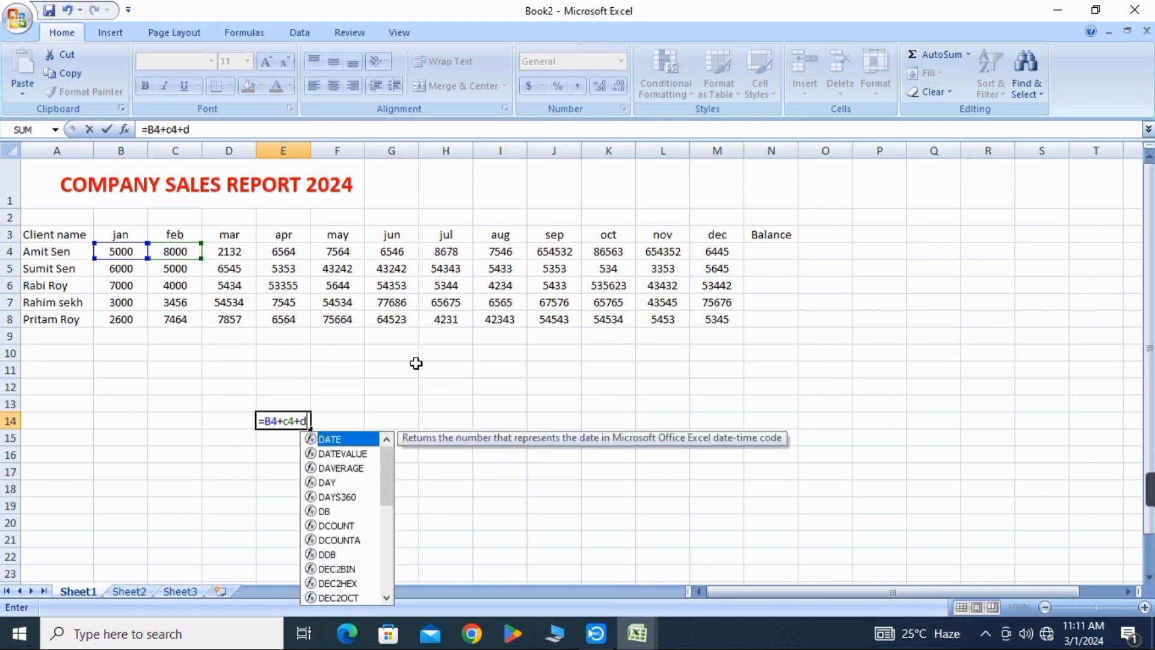
{"action": "type", "text": "4"}
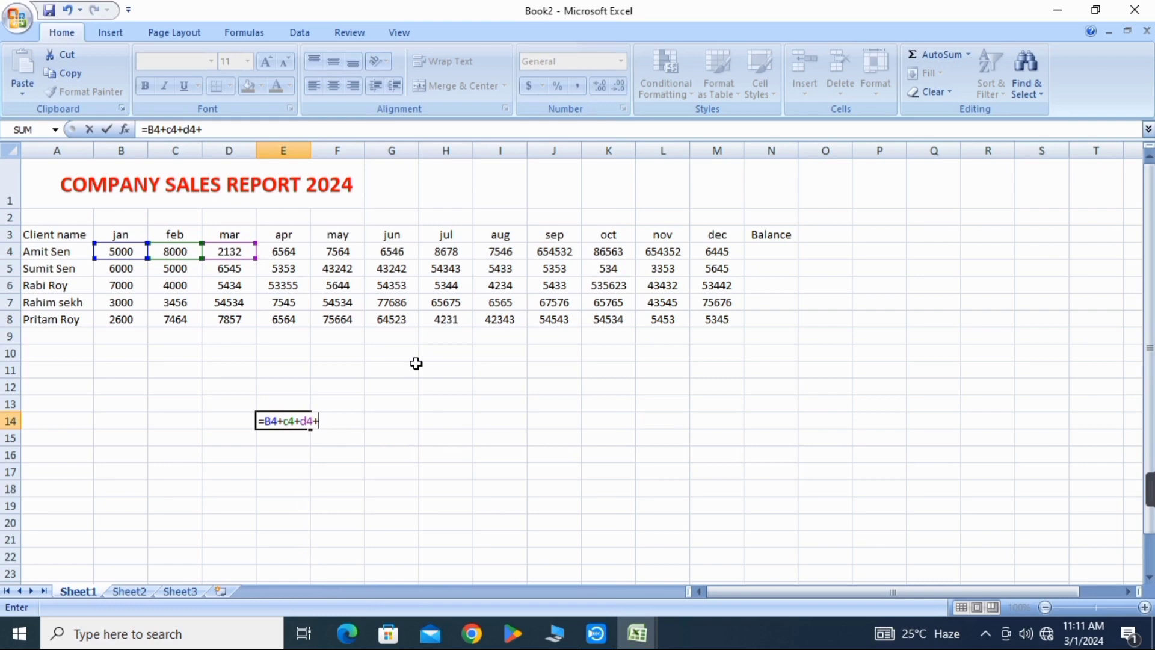
{"action": "type", "text": "+e4"}
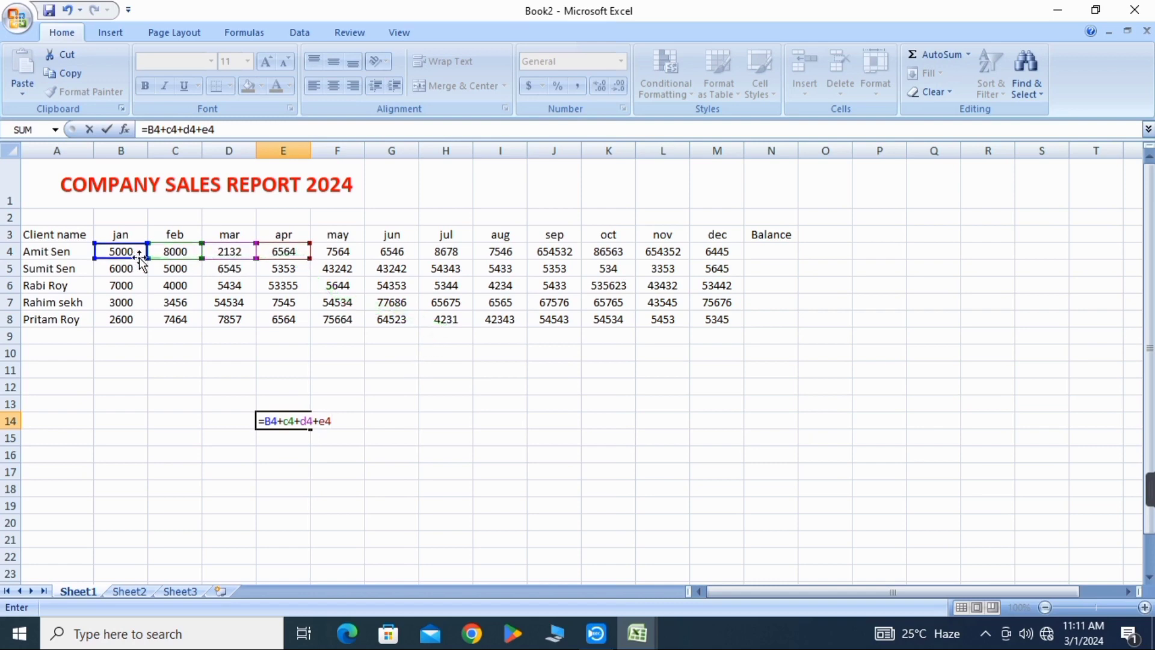
{"action": "key", "text": "Return"}
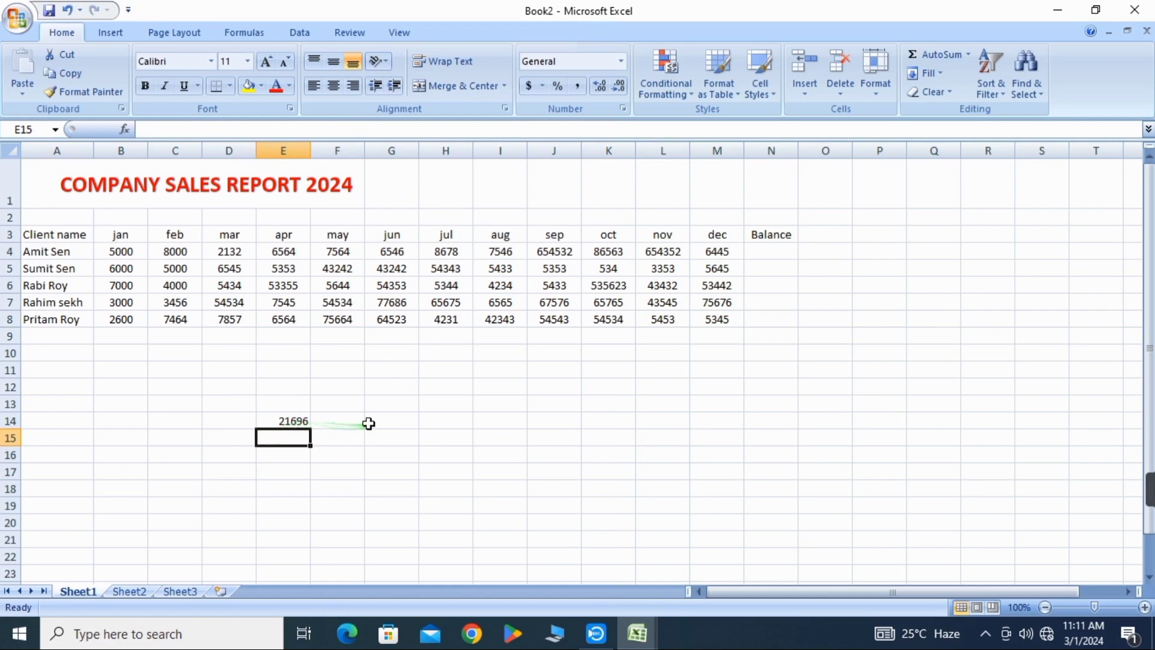
Calculate the first client's yearly sales in F14 with the formula =sum(b4:m4)
{"action": "left_click", "coordinate": [393, 421]}
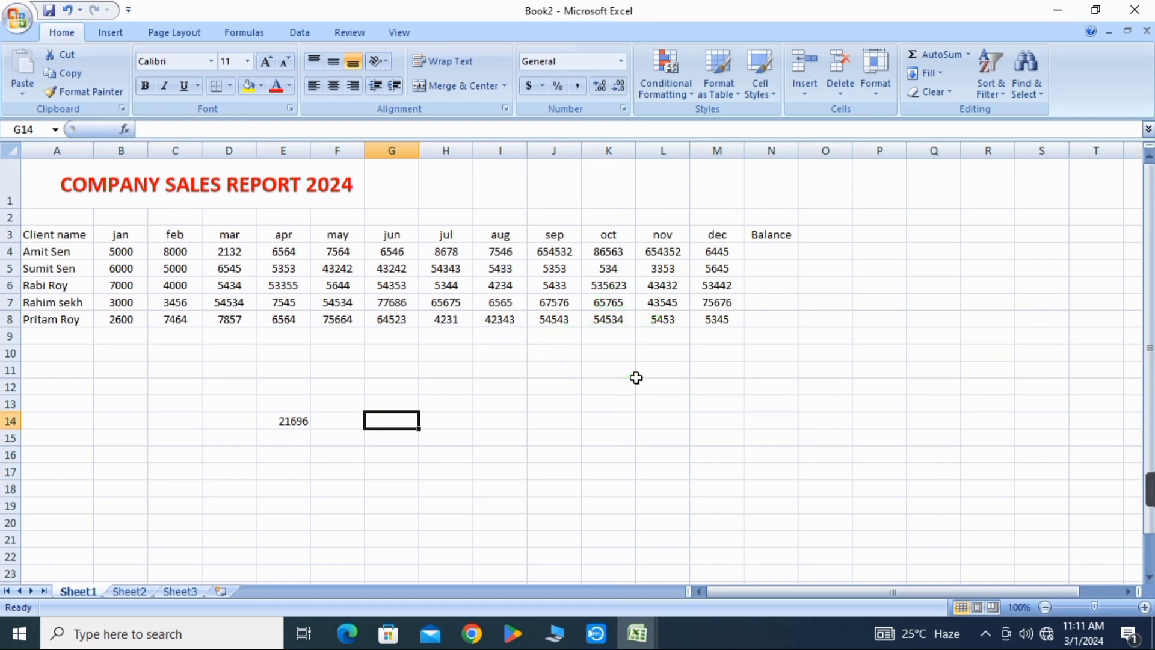
{"action": "type", "text": "="}
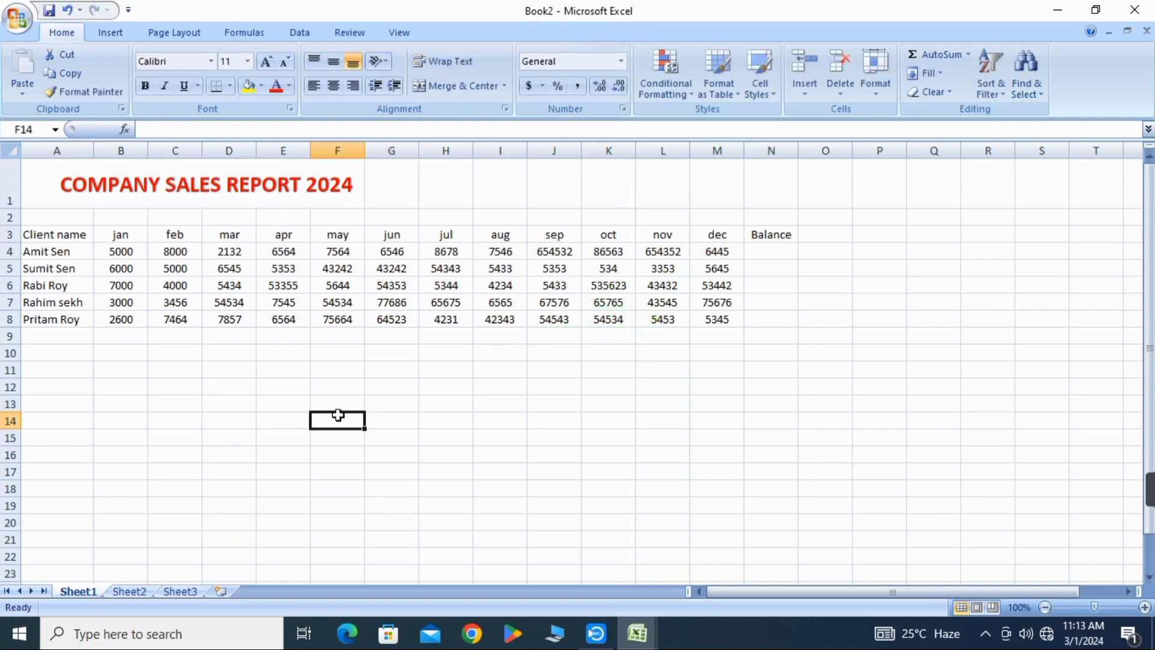
{"action": "type", "text": "="}
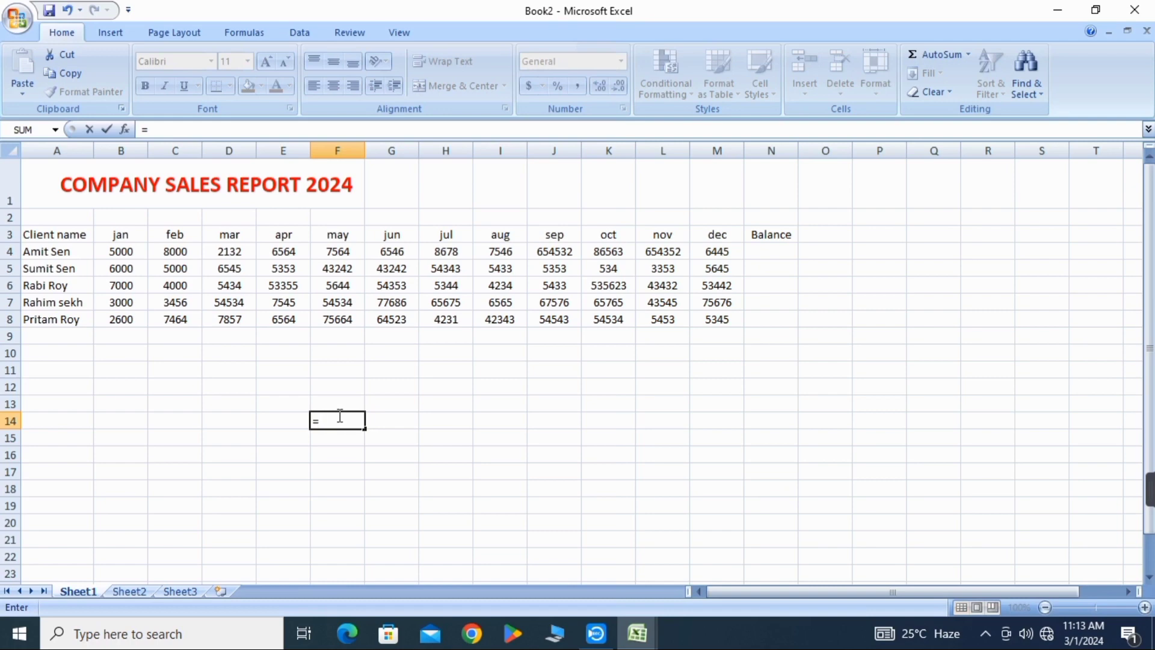
{"action": "type", "text": "sum"}
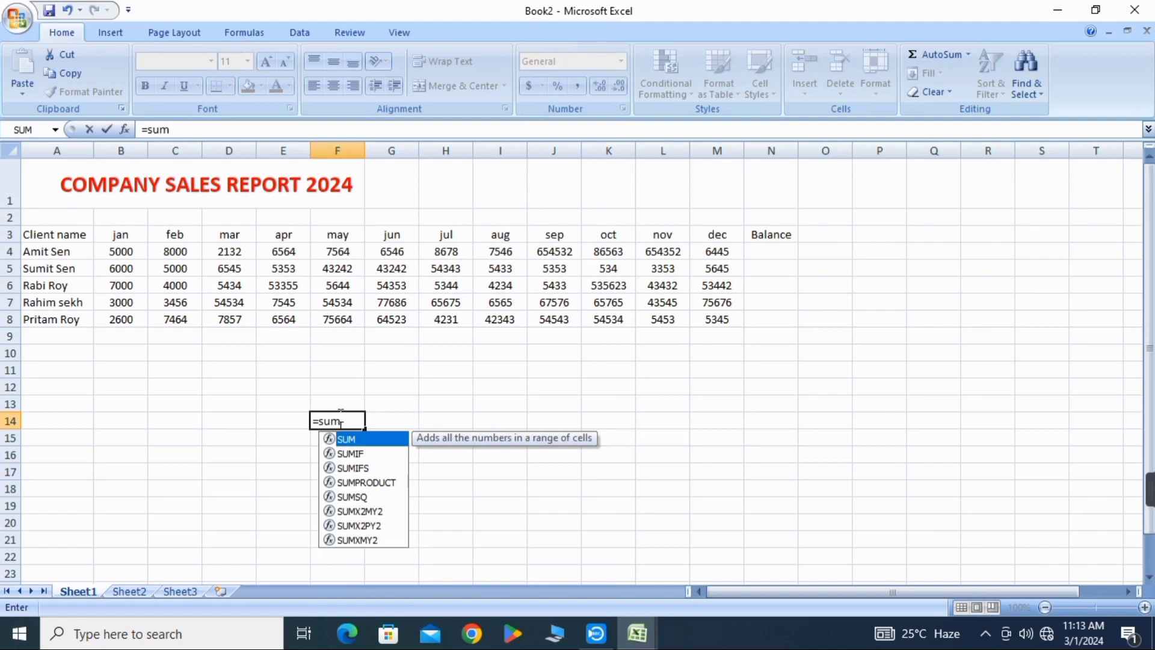
{"action": "type", "text": "("}
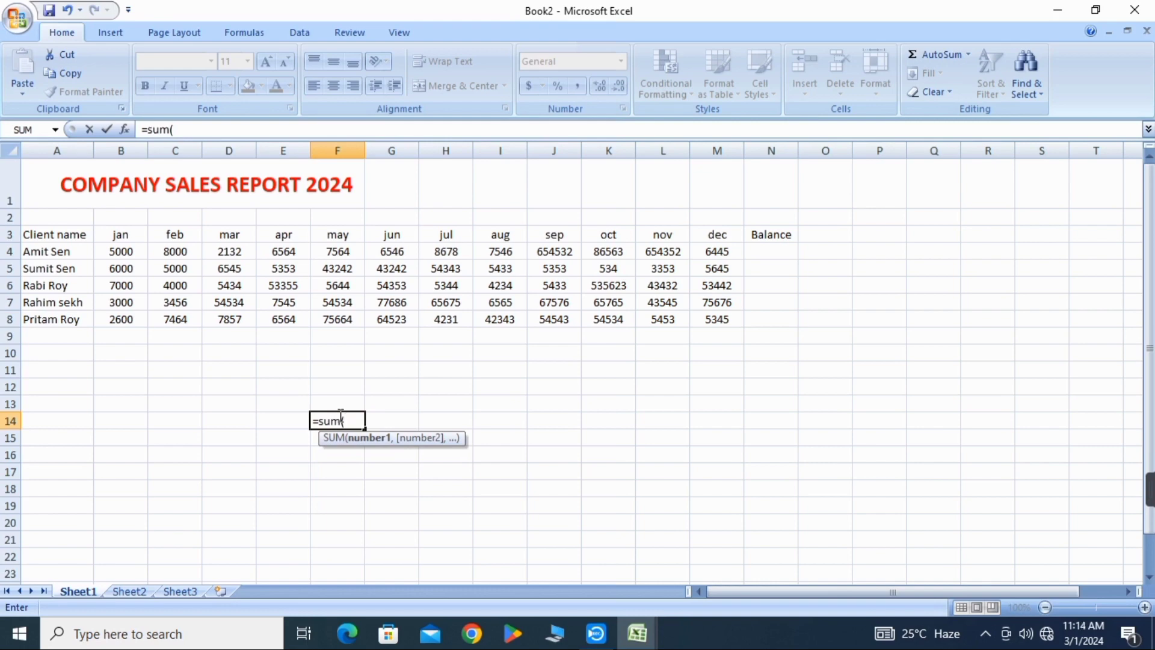
{"action": "type", "text": "b4:"}
{"action": "type", "text": "m4"}
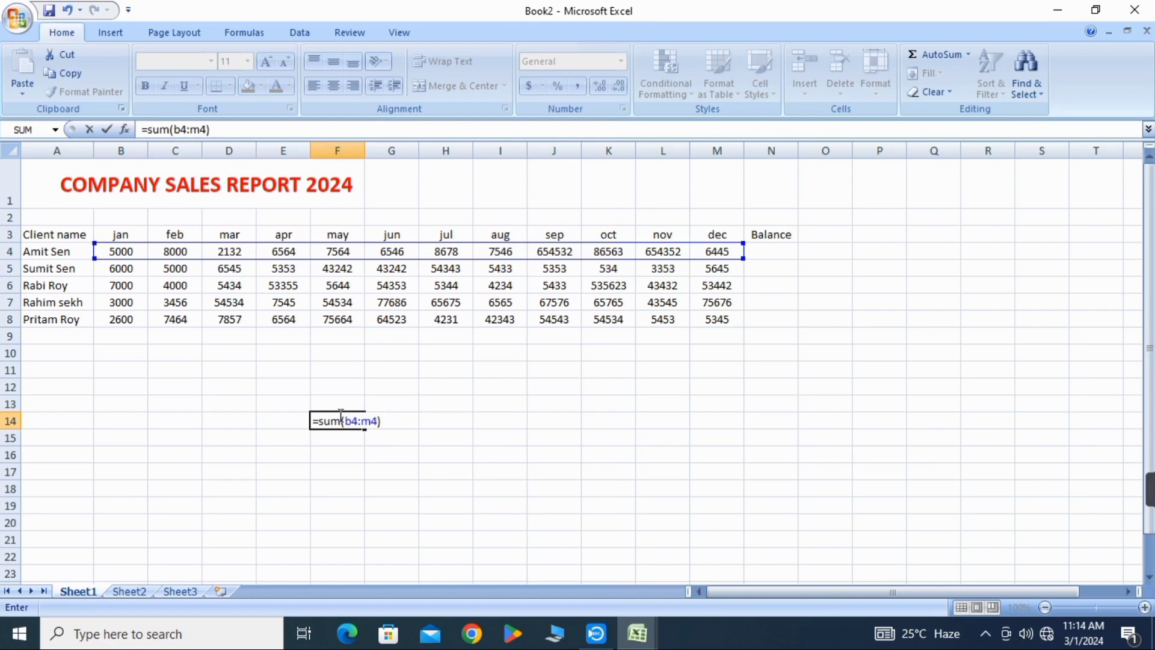
{"action": "key", "text": "Return"}
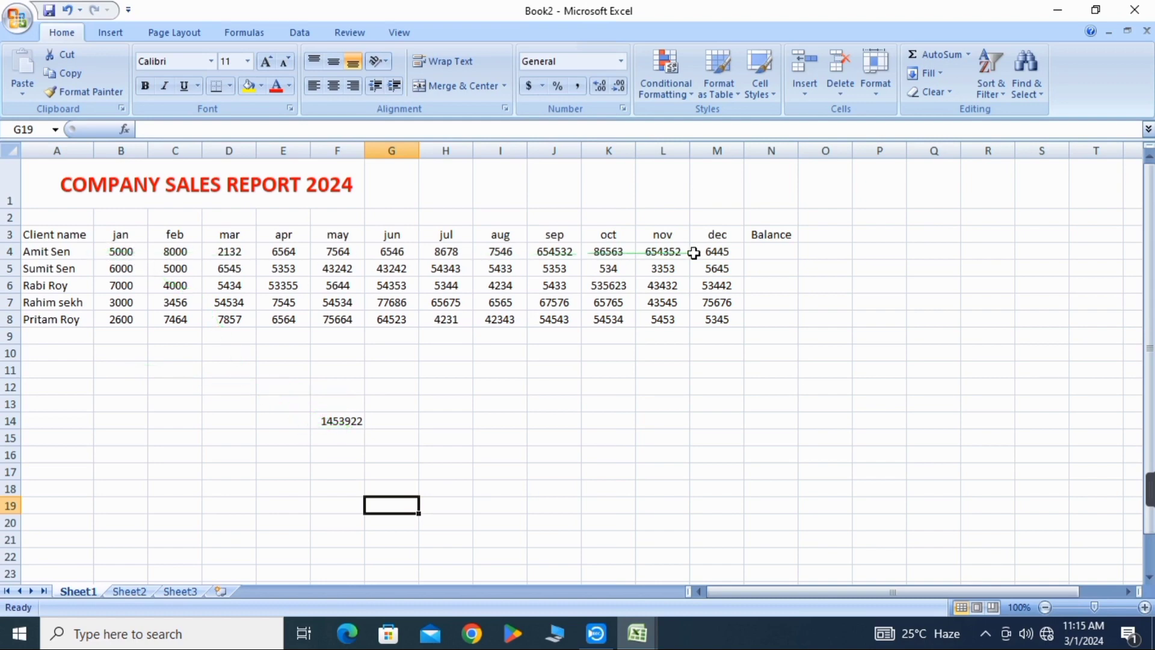
Use AutoSum on the first client's jan to dec figures in B4:M4 to put their sum in N4
{"action": "mouse_move", "coordinate": [103, 253]}
{"action": "left_mouse_down"}
{"action": "mouse_move", "coordinate": [231, 253]}
{"action": "mouse_move", "coordinate": [99, 253]}
{"action": "left_mouse_up"}
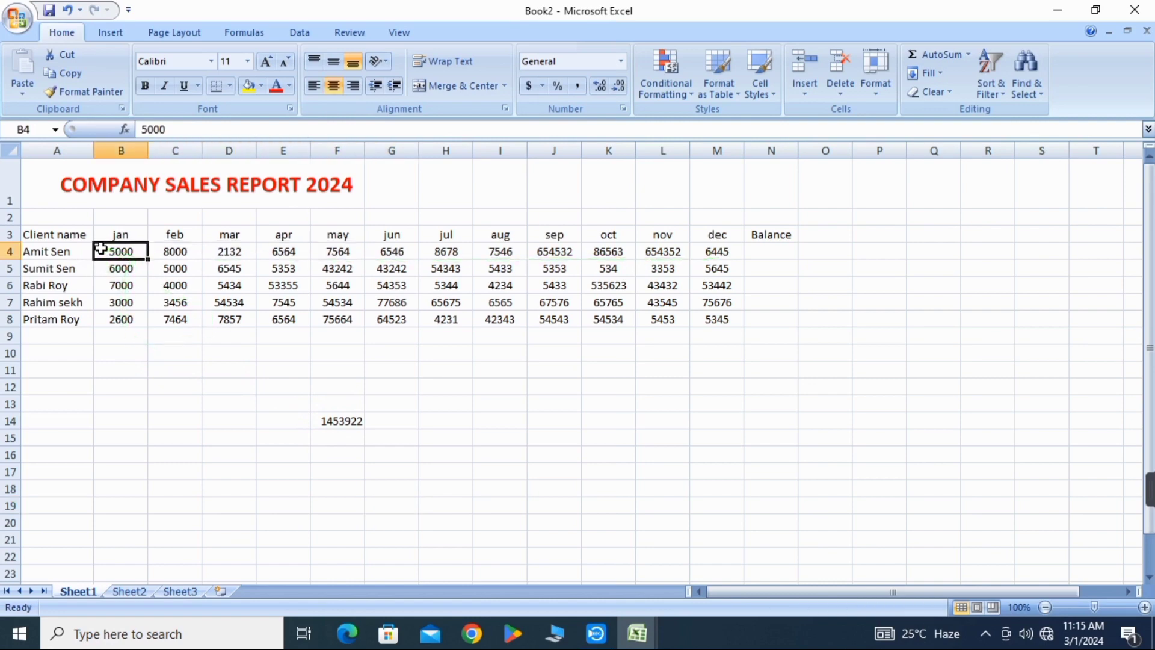
{"action": "left_click_drag", "start_coordinate": [121, 253], "coordinate": [721, 258]}
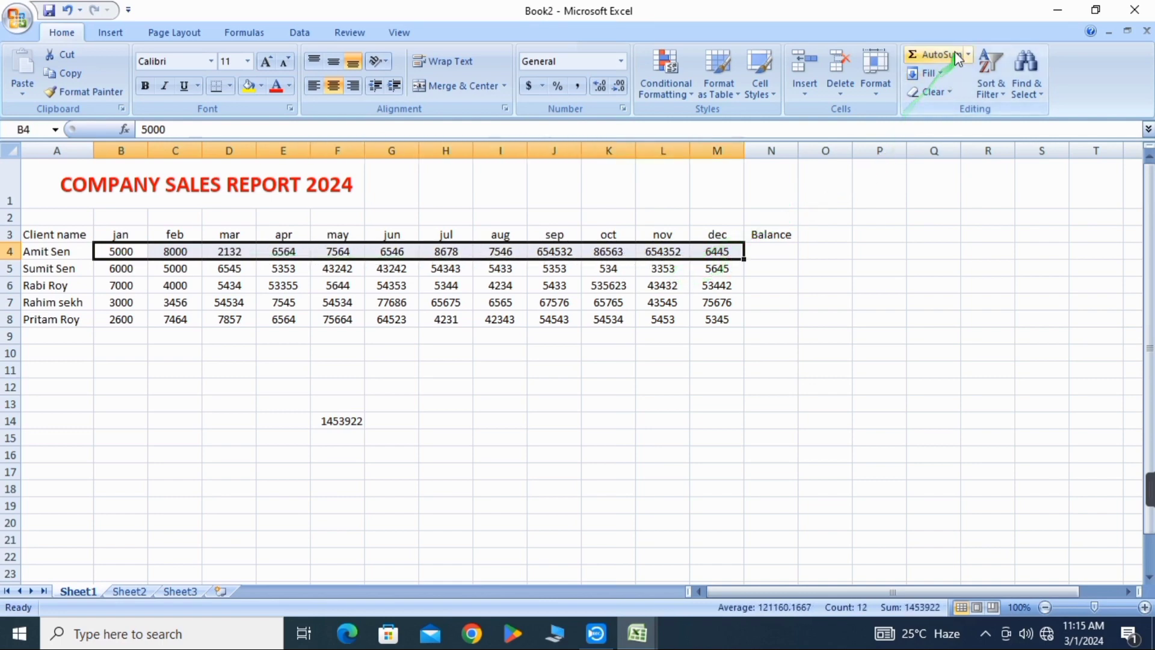
{"action": "left_click", "coordinate": [930, 57]}
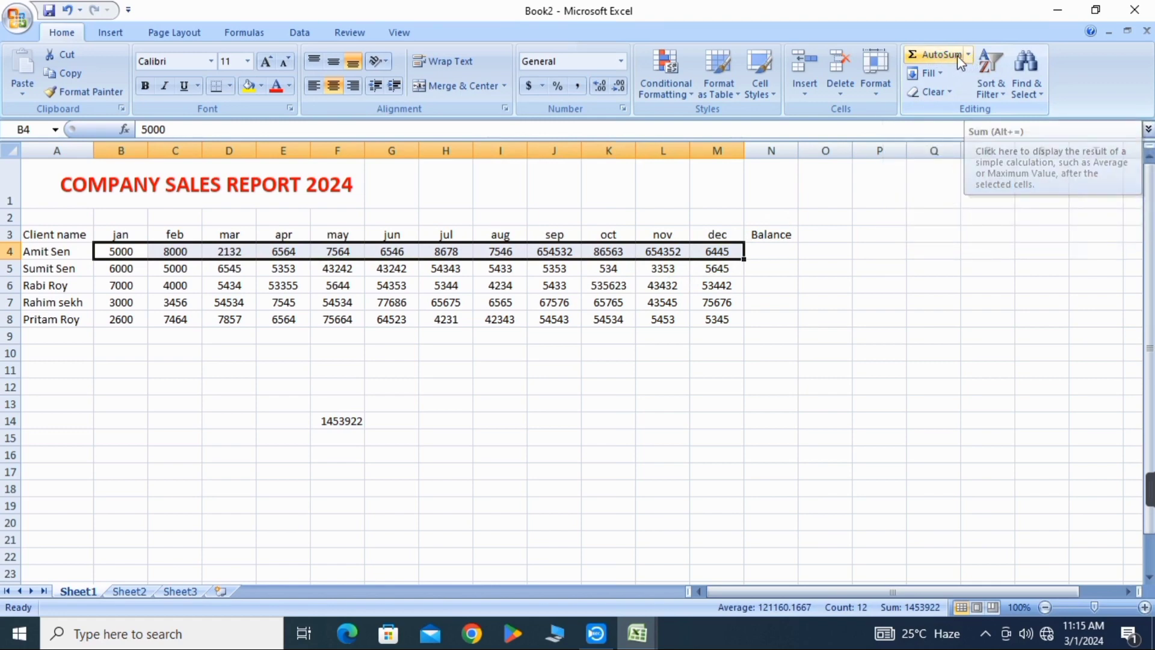
{"action": "left_click", "coordinate": [954, 56]}
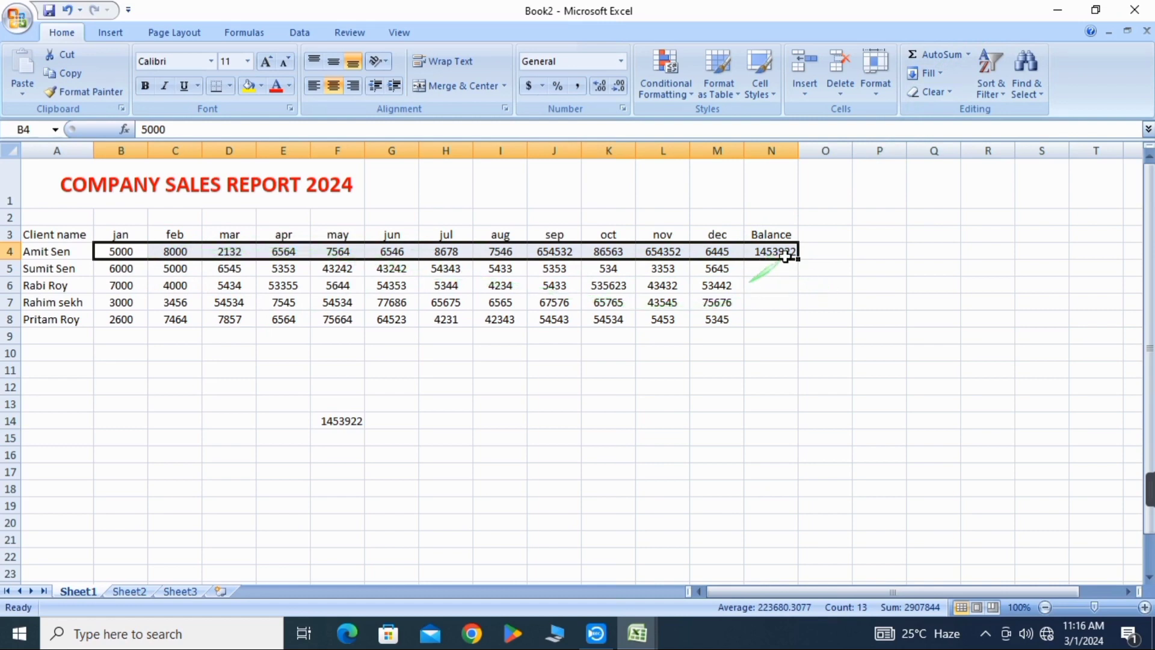
{"action": "left_click", "coordinate": [739, 287]}
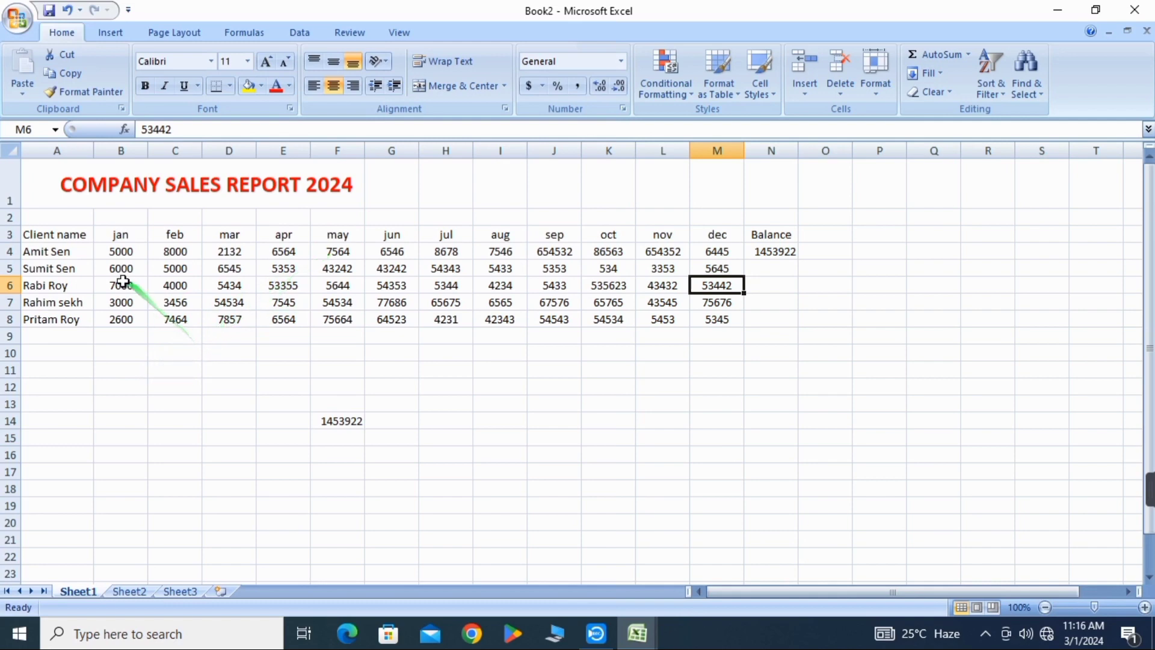
{"action": "left_click_drag", "start_coordinate": [26, 266], "coordinate": [713, 266]}
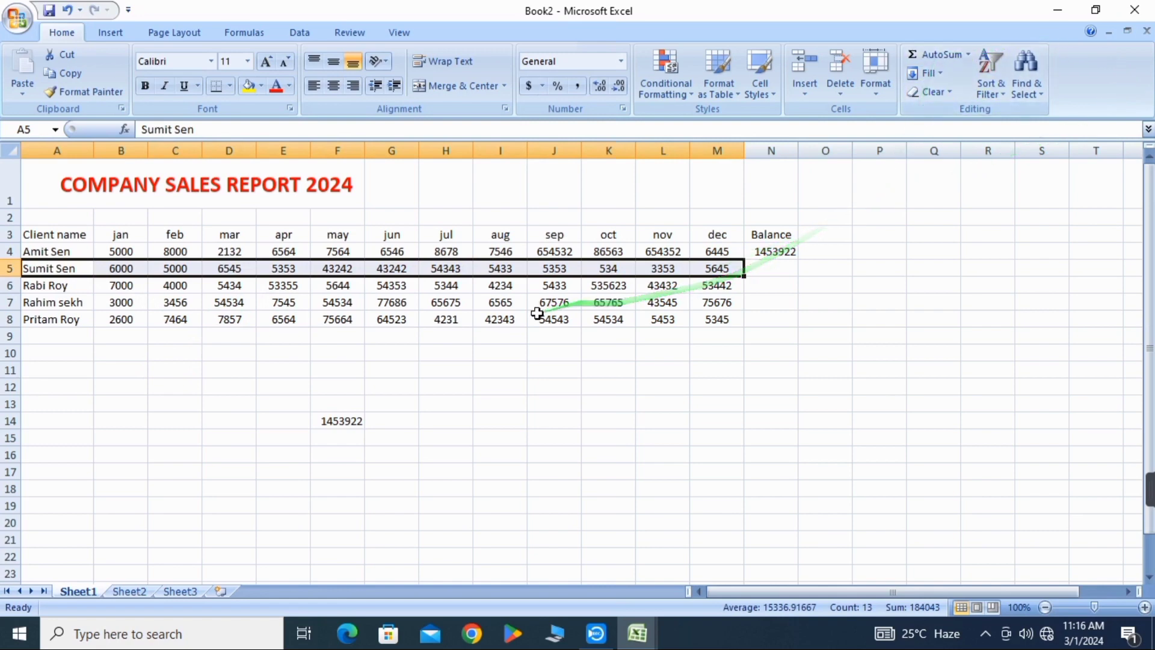
{"action": "left_click", "coordinate": [404, 387]}
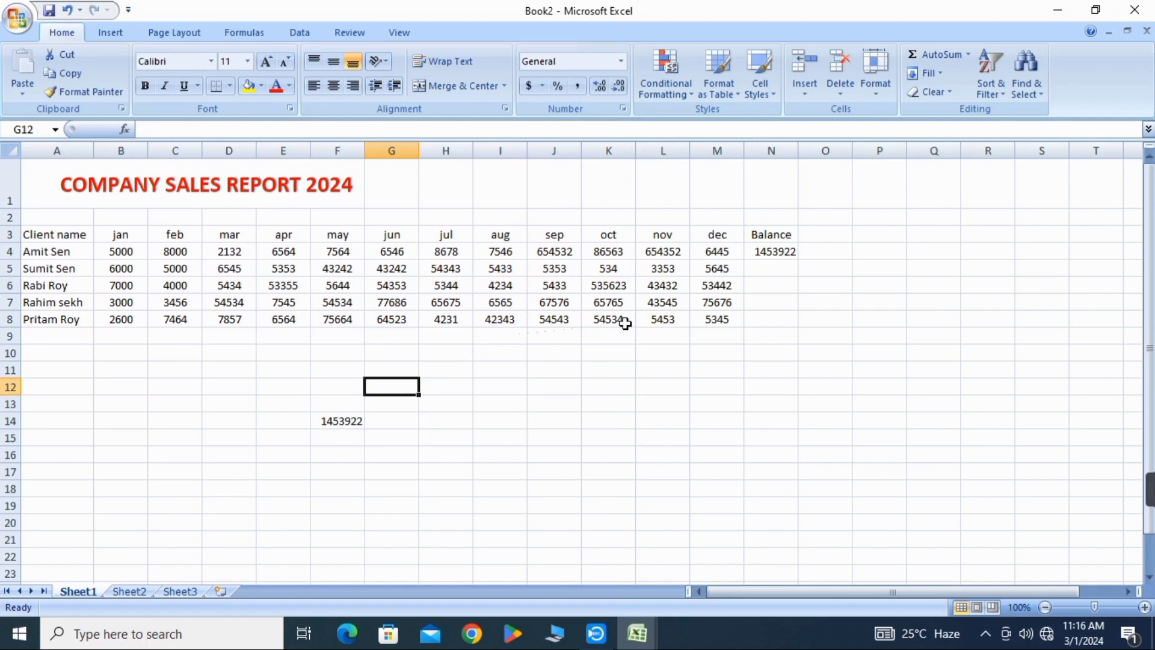
Fill the Balance sum formula from N4 down to N8 for the remaining clients
{"action": "left_click", "coordinate": [770, 251]}
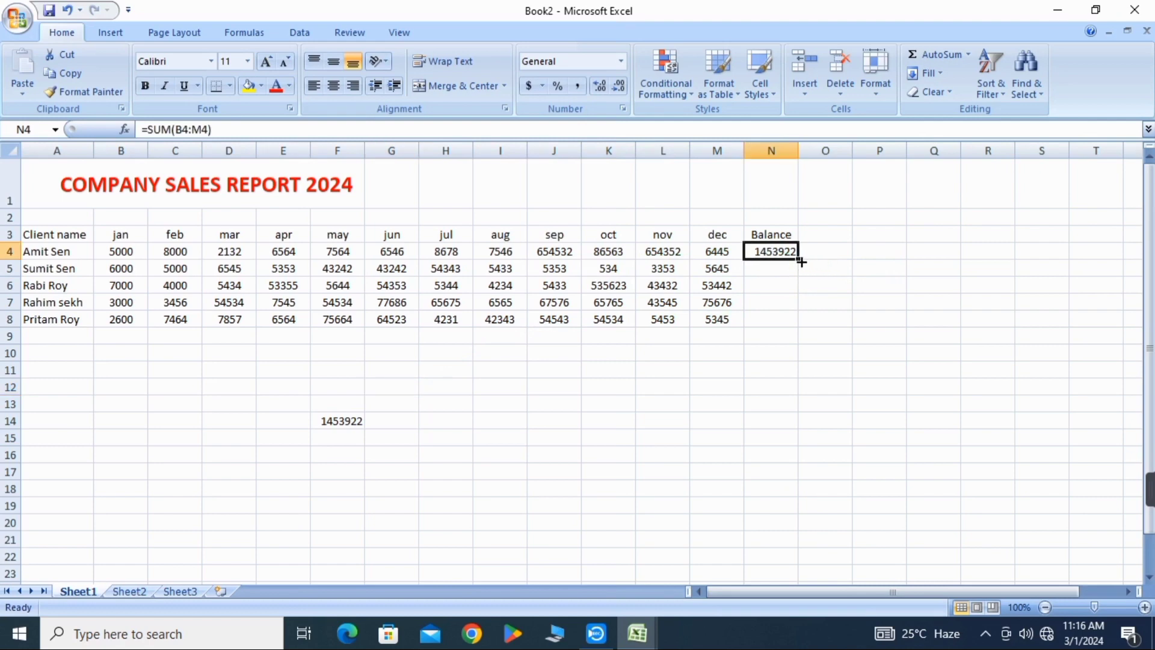
{"action": "left_click_drag", "start_coordinate": [800, 261], "coordinate": [801, 260]}
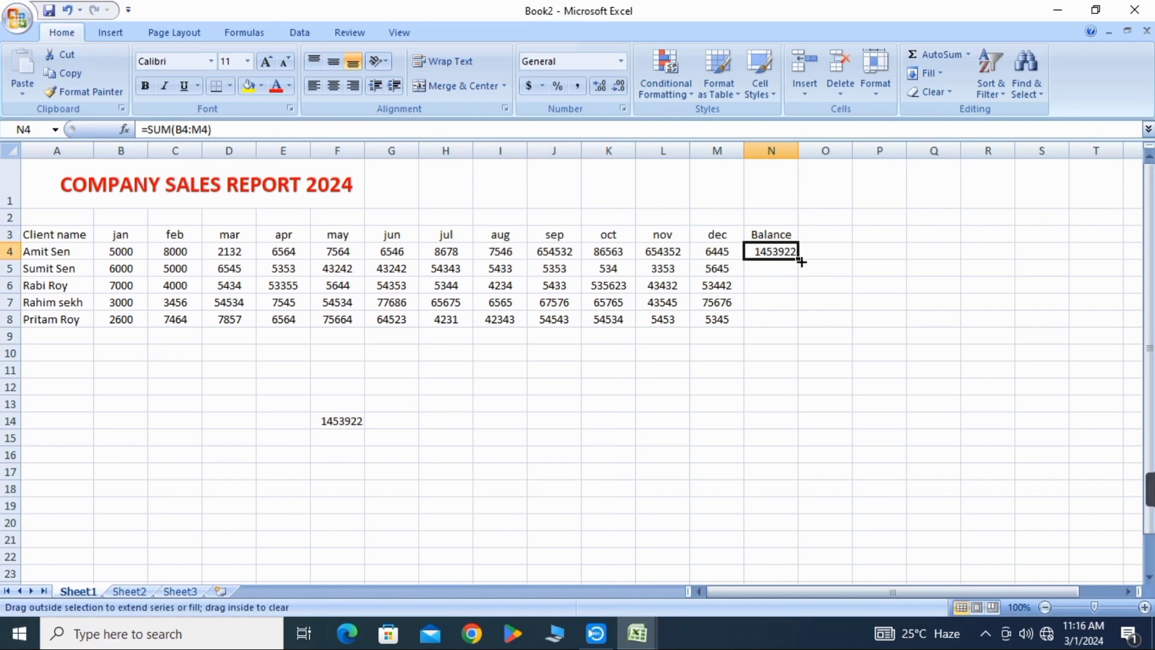
{"action": "left_click_drag", "start_coordinate": [803, 268], "coordinate": [787, 324]}
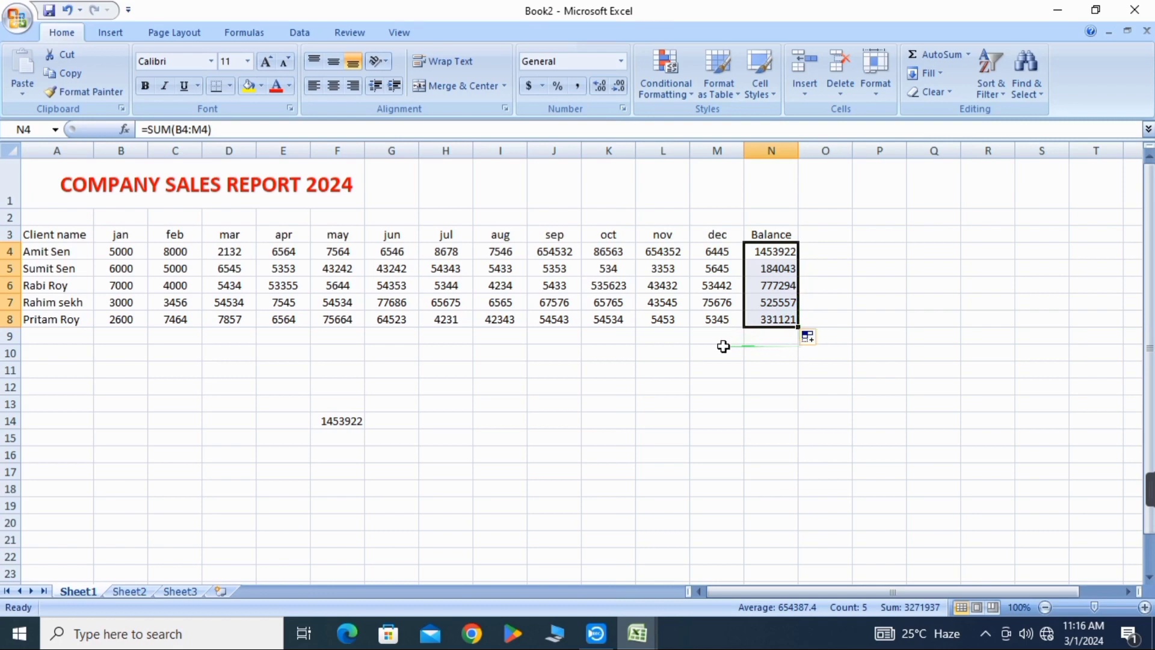
Enter the label total in M9, below the dec sales figures
{"action": "left_click", "coordinate": [660, 367]}
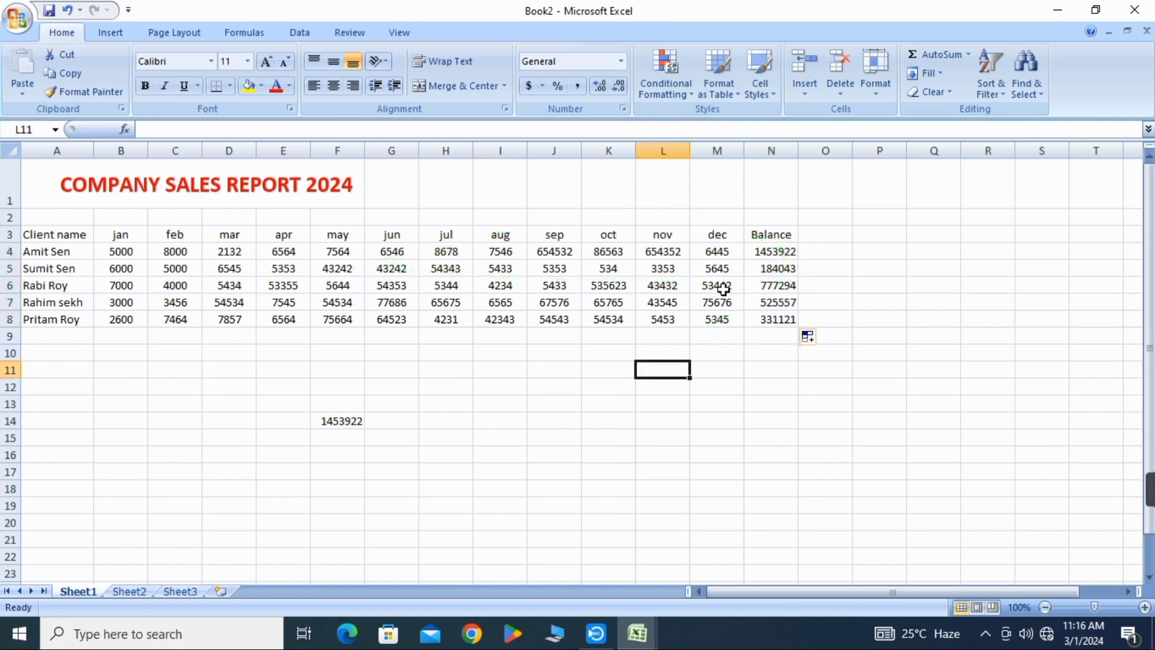
{"action": "left_click", "coordinate": [503, 402]}
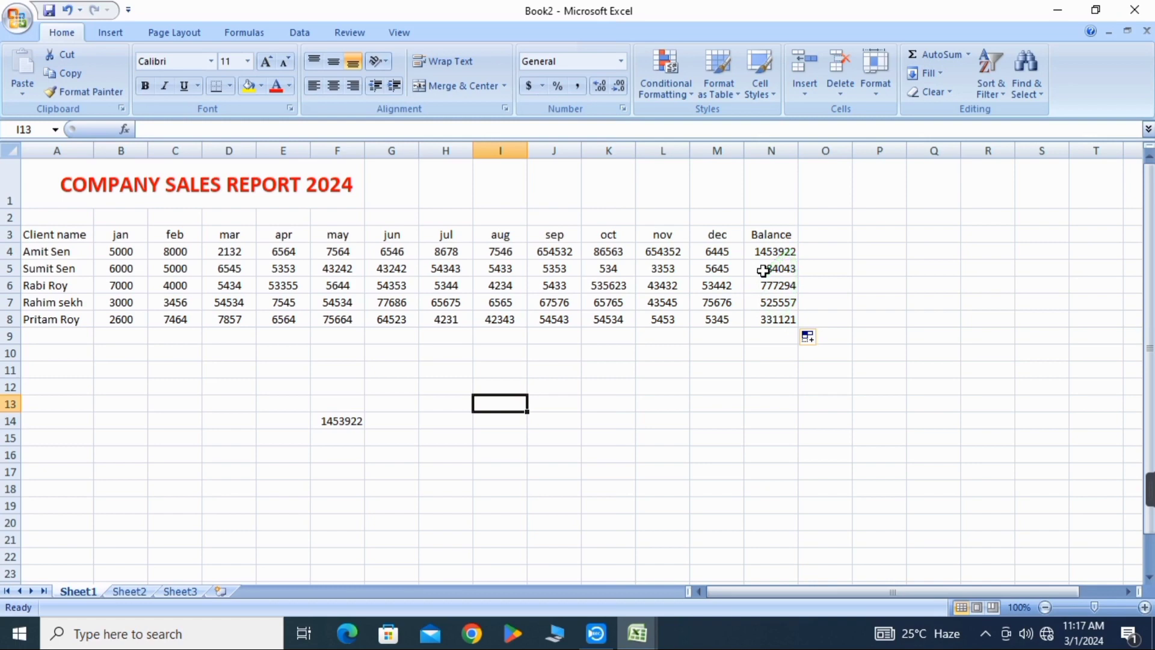
{"action": "left_click", "coordinate": [665, 336]}
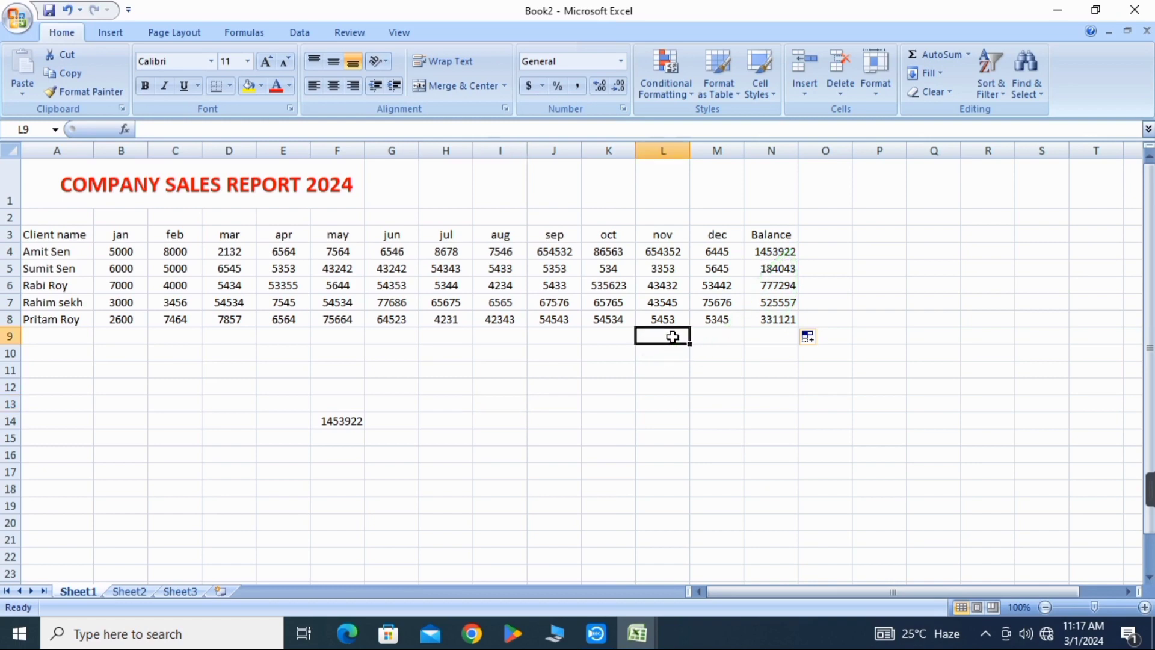
{"action": "left_click", "coordinate": [718, 337]}
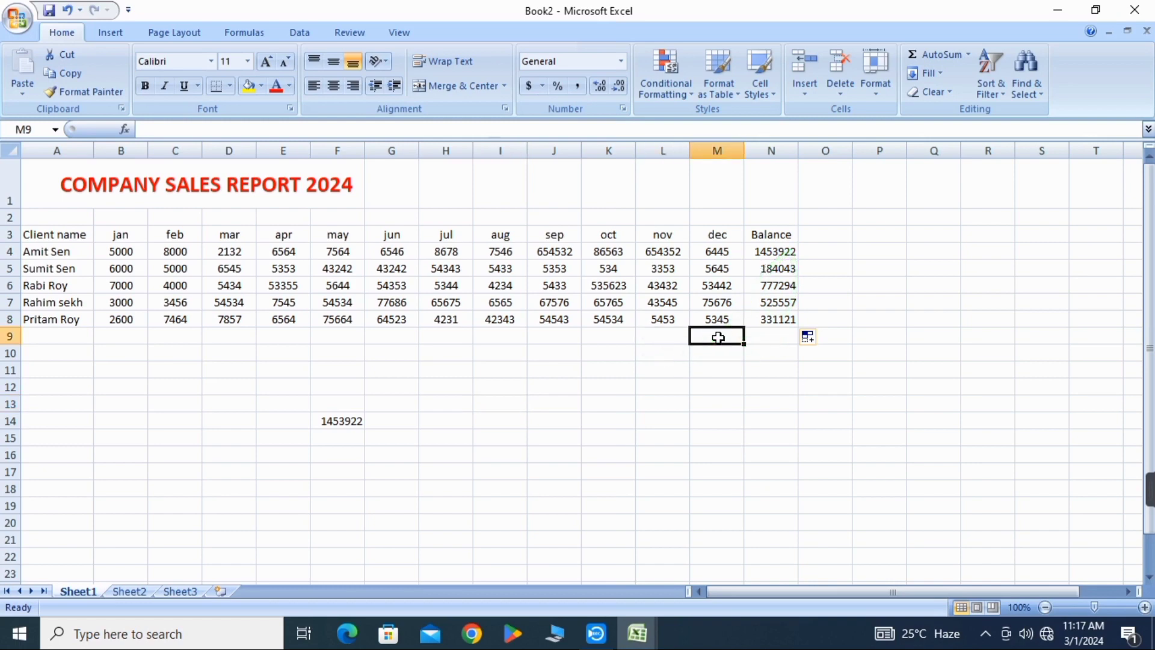
{"action": "type", "text": "total"}
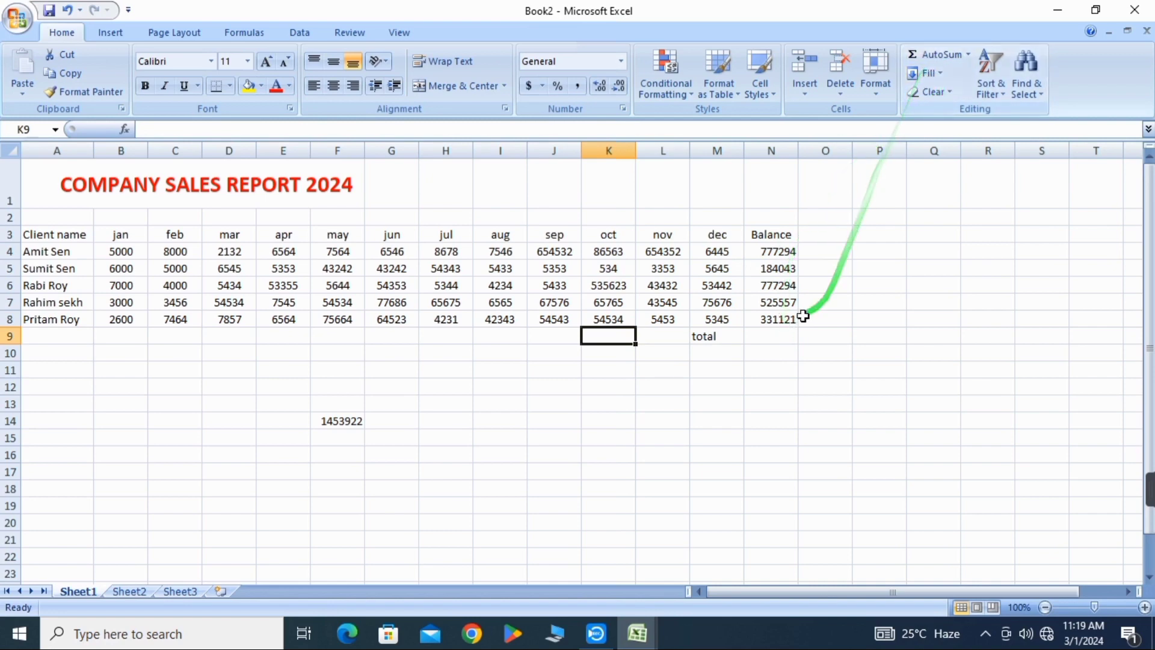
Use AutoSum in N9 to total the clients' Balance figures in N4:N8
{"action": "left_click", "coordinate": [771, 340]}
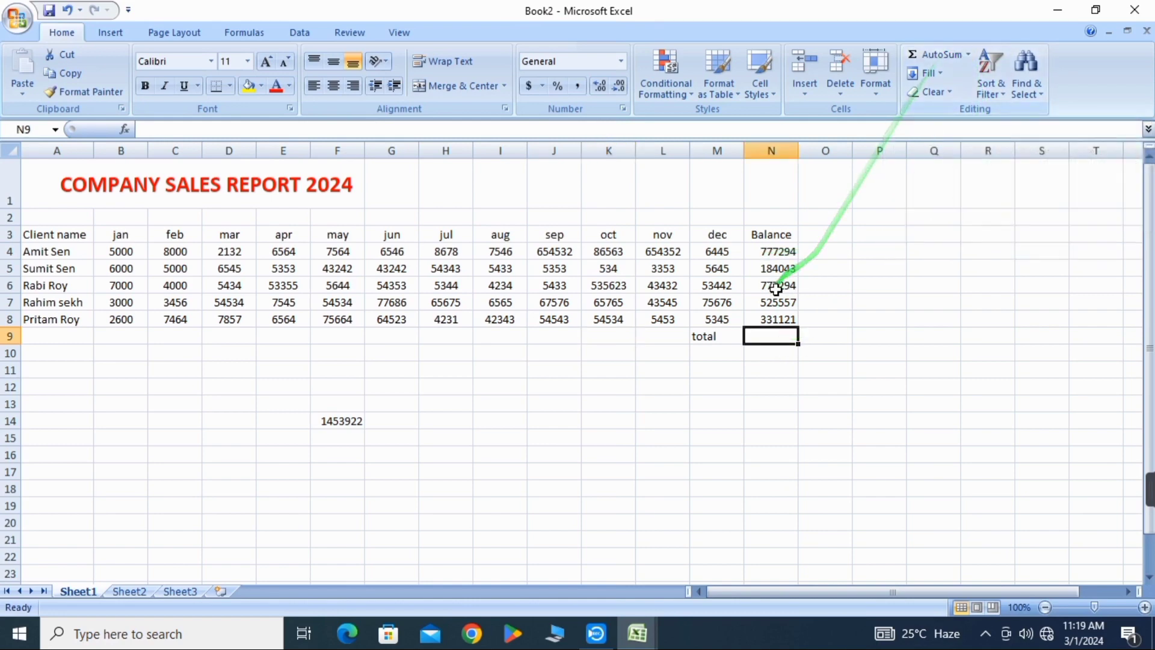
{"action": "left_click", "coordinate": [940, 55]}
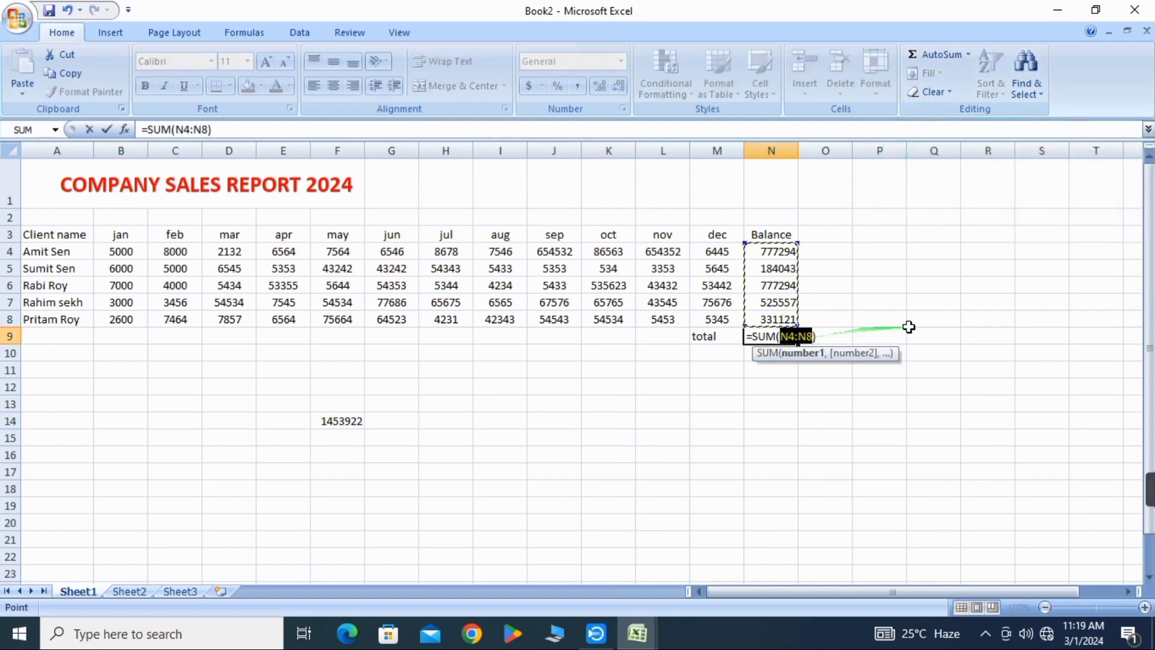
{"action": "key", "text": "Return"}
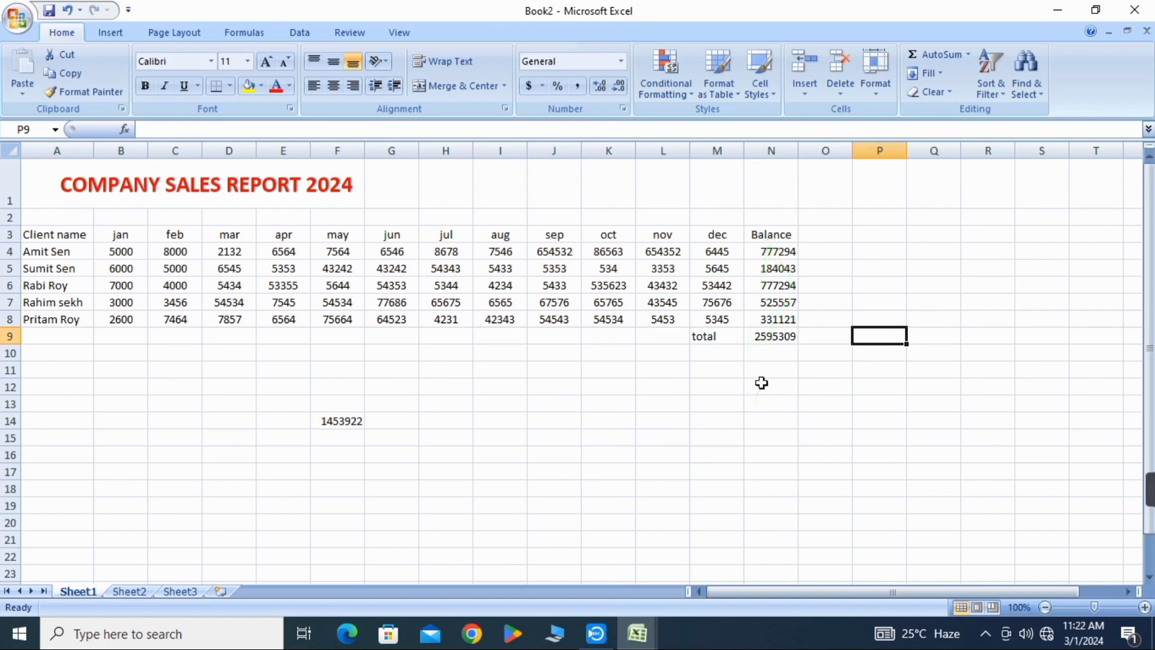
Find the highest client Balance in N10 with the formula =max(N4:N8)
{"action": "scroll", "coordinate": [780, 311], "scroll_direction": "down", "scroll_amount": 1}
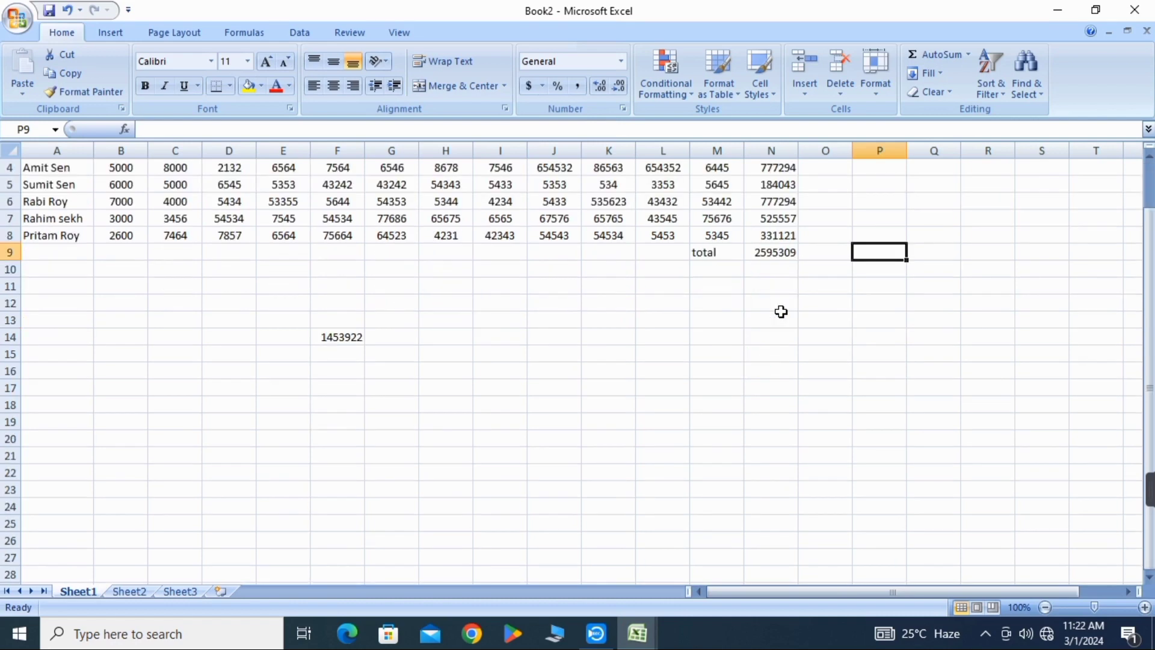
{"action": "scroll", "coordinate": [779, 312], "scroll_direction": "up", "scroll_amount": 1}
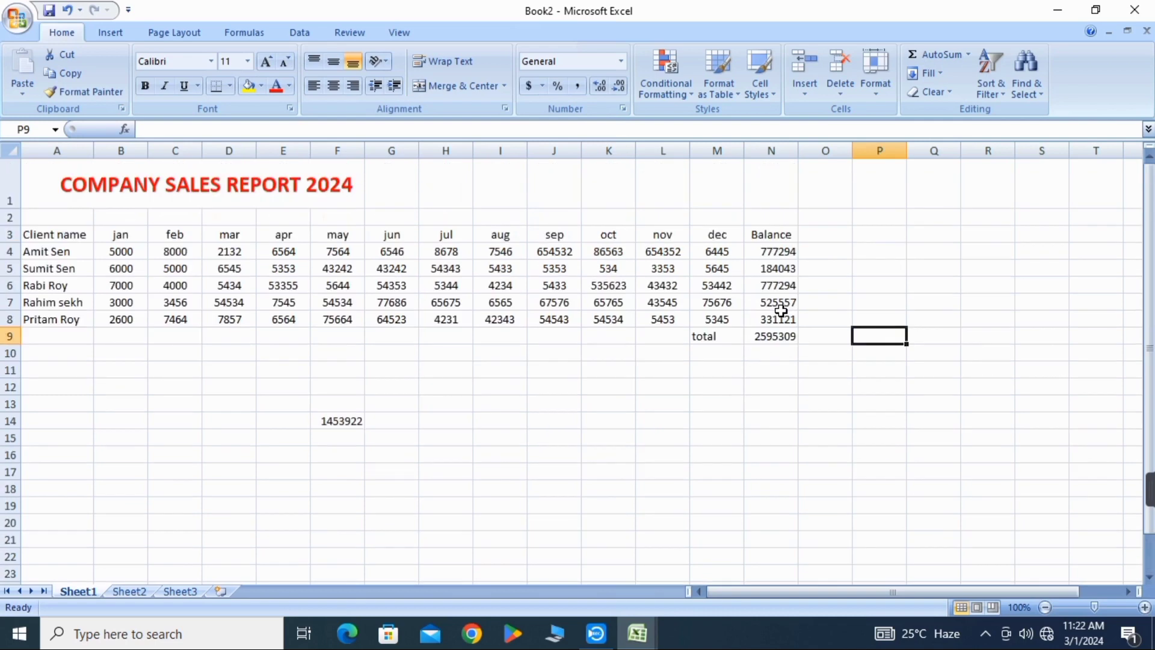
{"action": "left_click", "coordinate": [761, 355]}
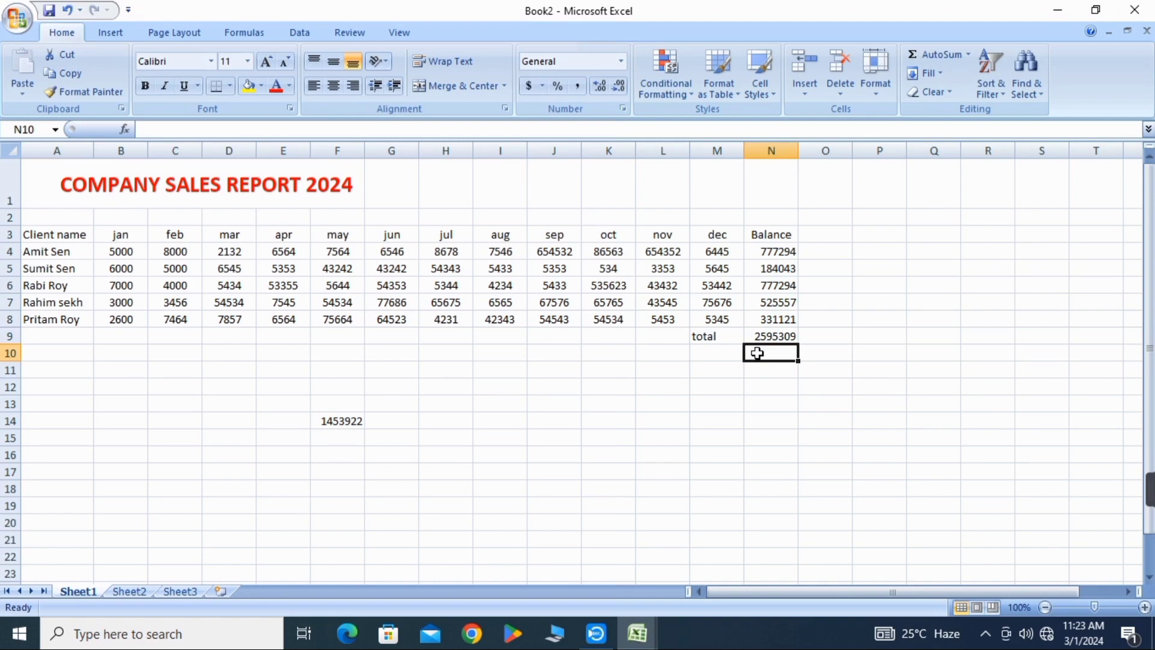
{"action": "type", "text": "="}
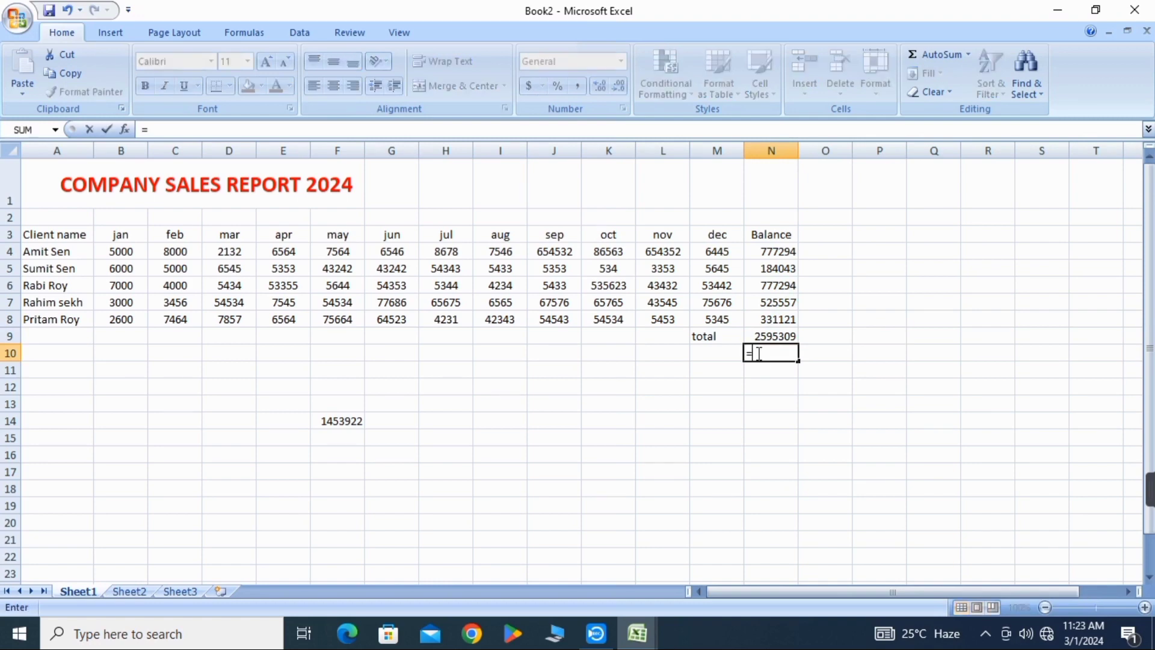
{"action": "type", "text": "max"}
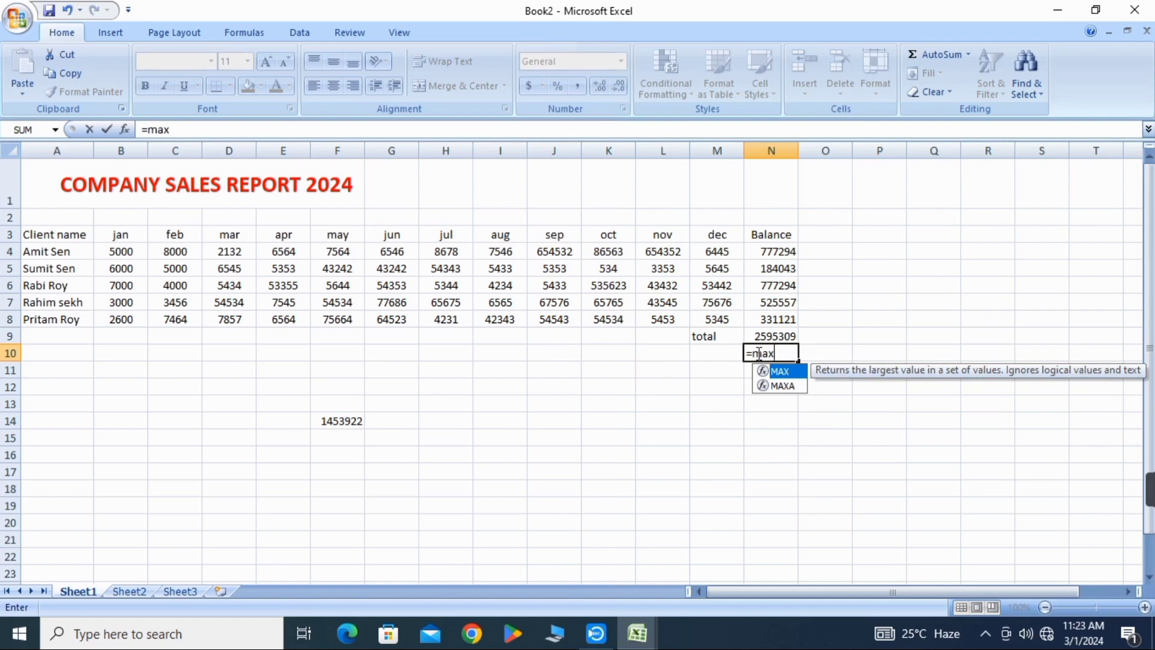
{"action": "type", "text": "("}
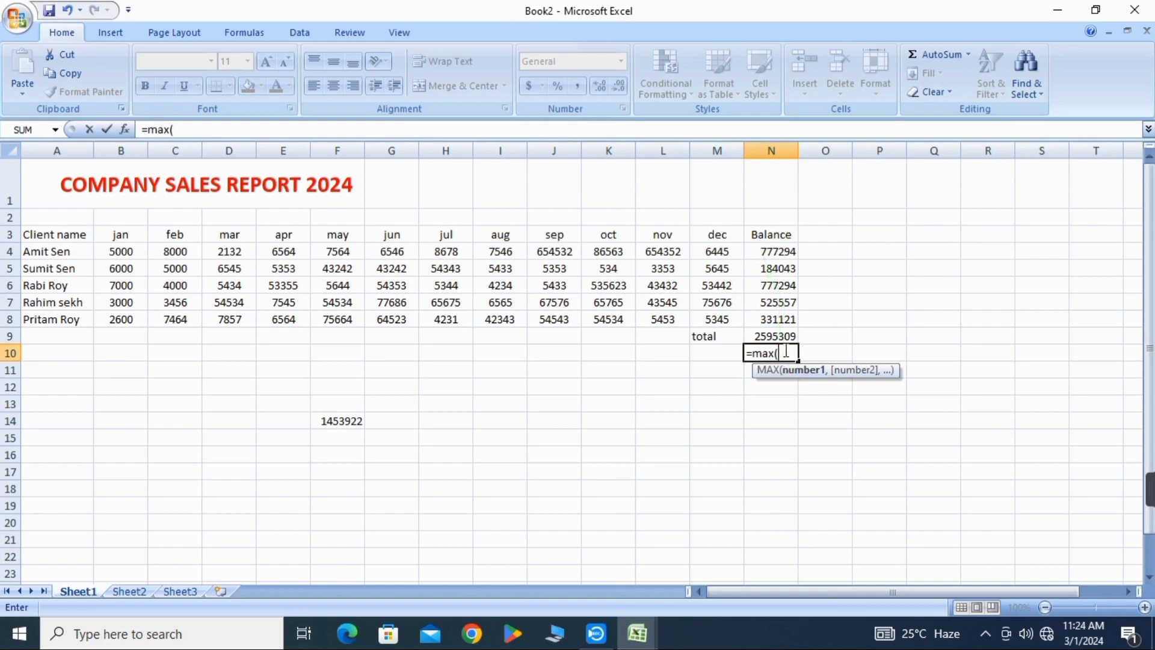
{"action": "left_click_drag", "start_coordinate": [756, 251], "coordinate": [779, 320]}
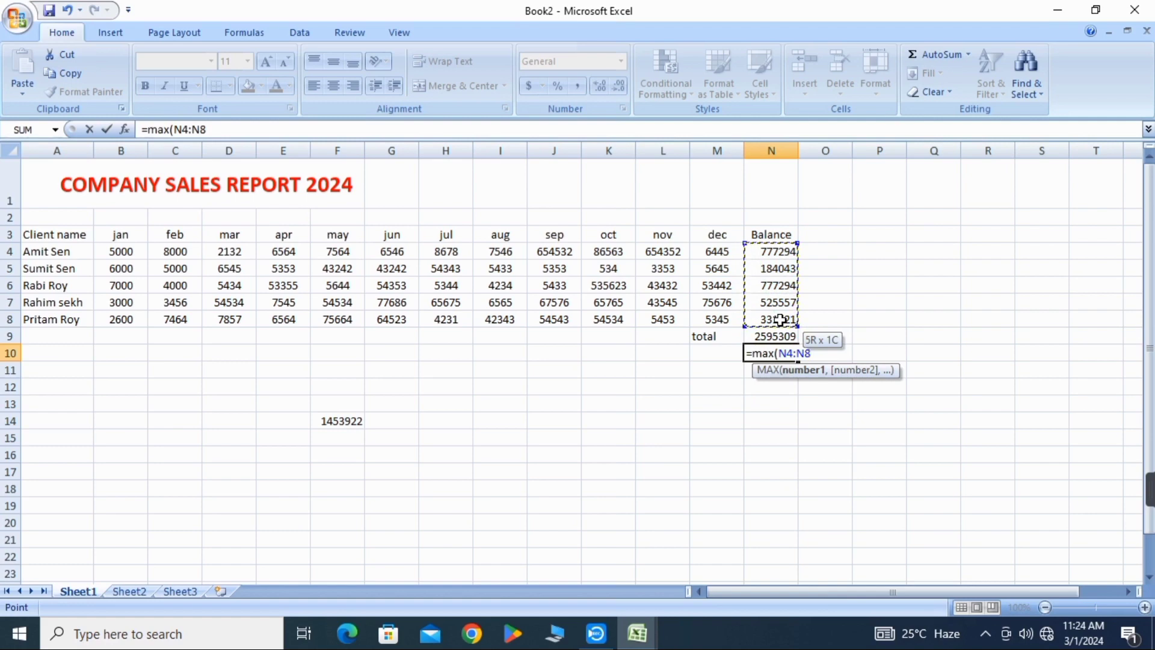
{"action": "left_click_drag", "start_coordinate": [779, 319], "coordinate": [770, 318]}
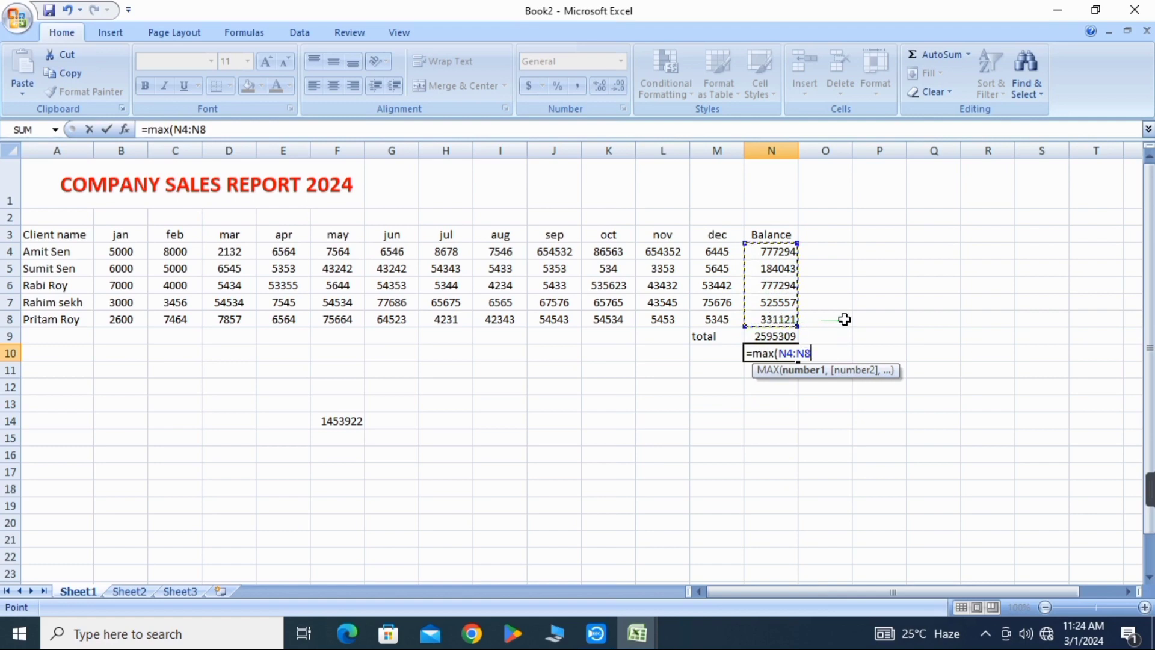
{"action": "key", "text": "Return"}
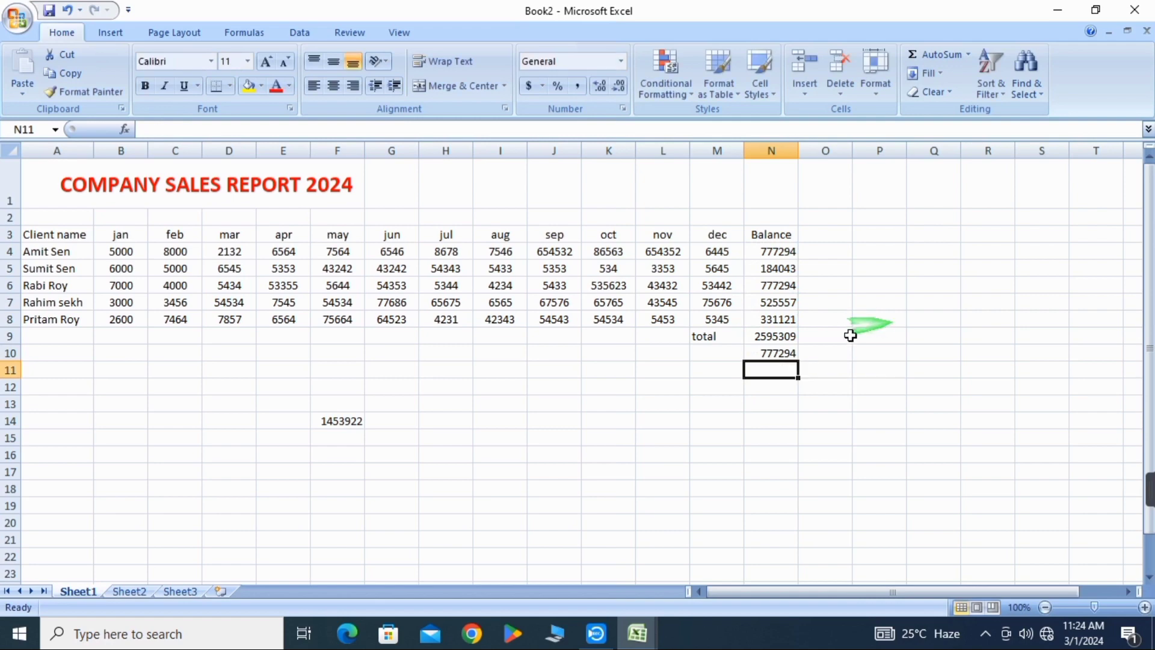
{"action": "left_click", "coordinate": [787, 285]}
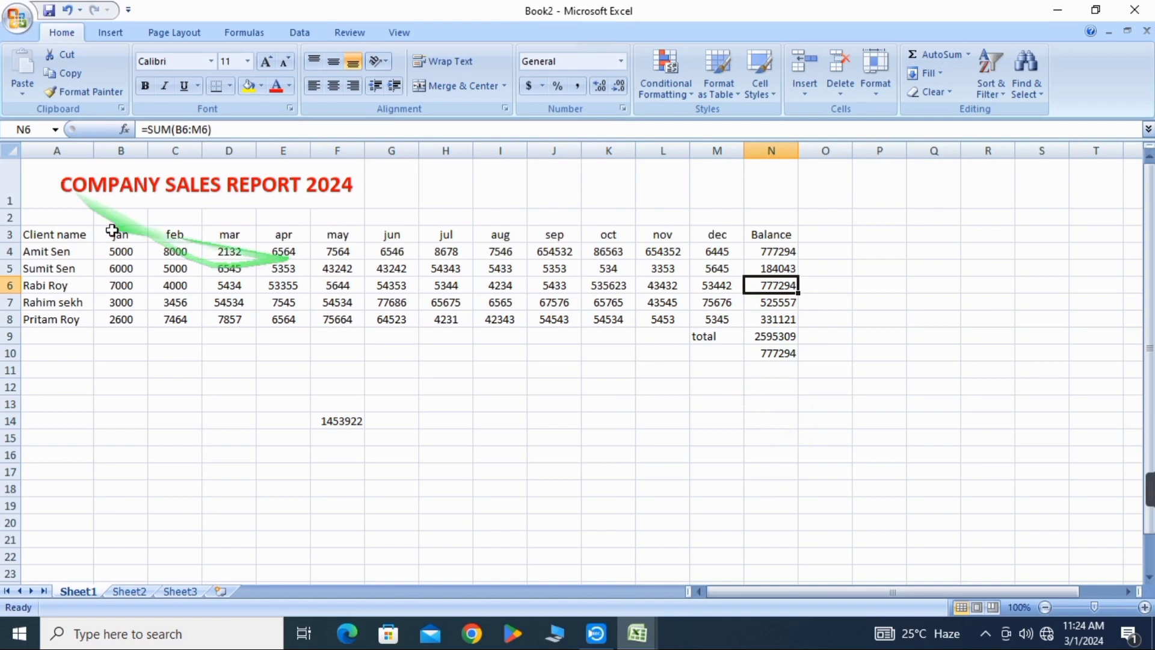
Fill the merged title cell COMPANY SALES REPORT 2024 with the standard yellow colour
{"action": "left_click_drag", "start_coordinate": [52, 181], "coordinate": [319, 187]}
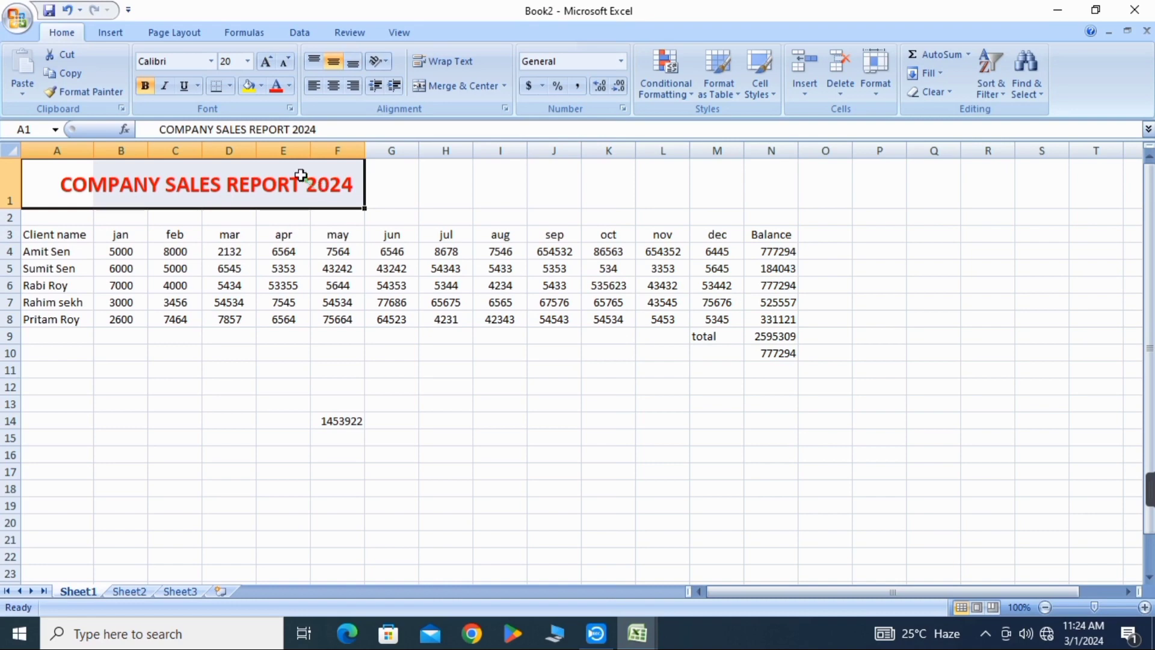
{"action": "left_click", "coordinate": [260, 87]}
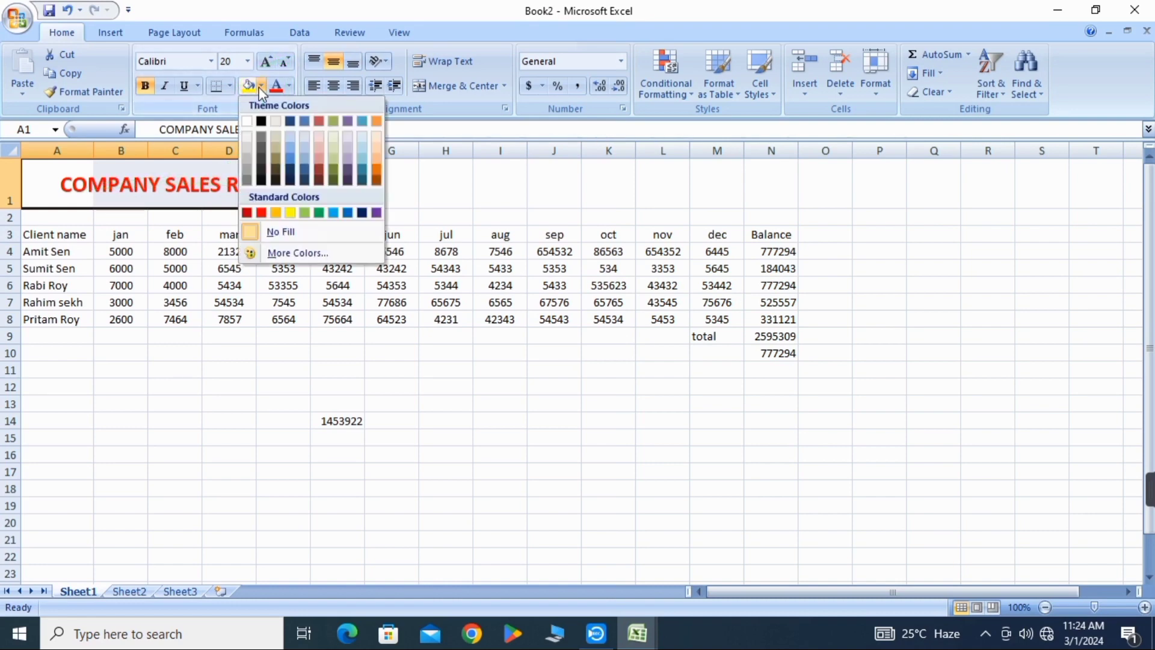
{"action": "left_click", "coordinate": [290, 214]}
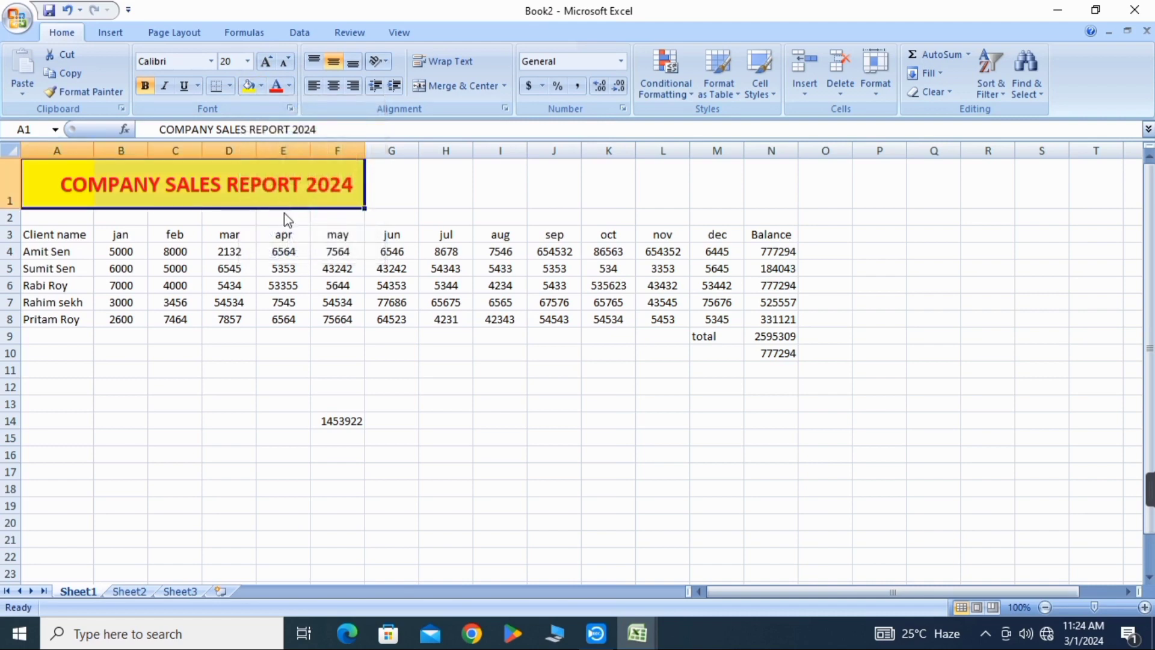